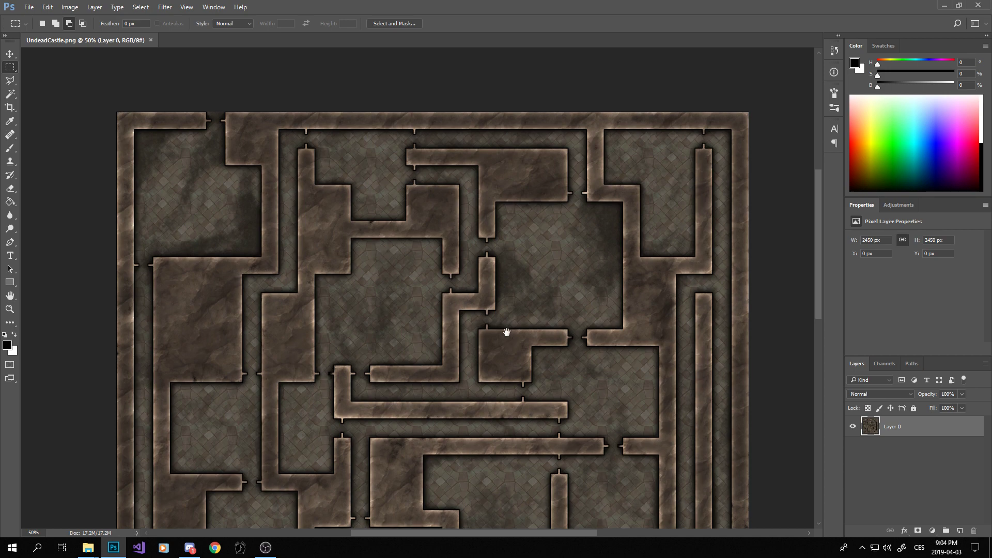
pyautogui.moveTo(507, 330); pyautogui.dragTo(480, 324)
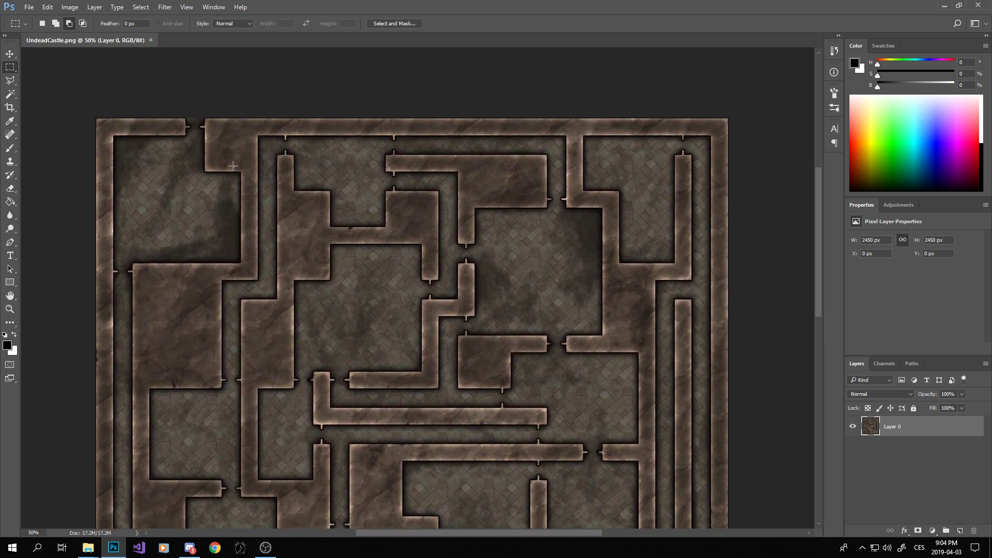
pyautogui.rightClick(10, 71)
pyautogui.click(11, 81)
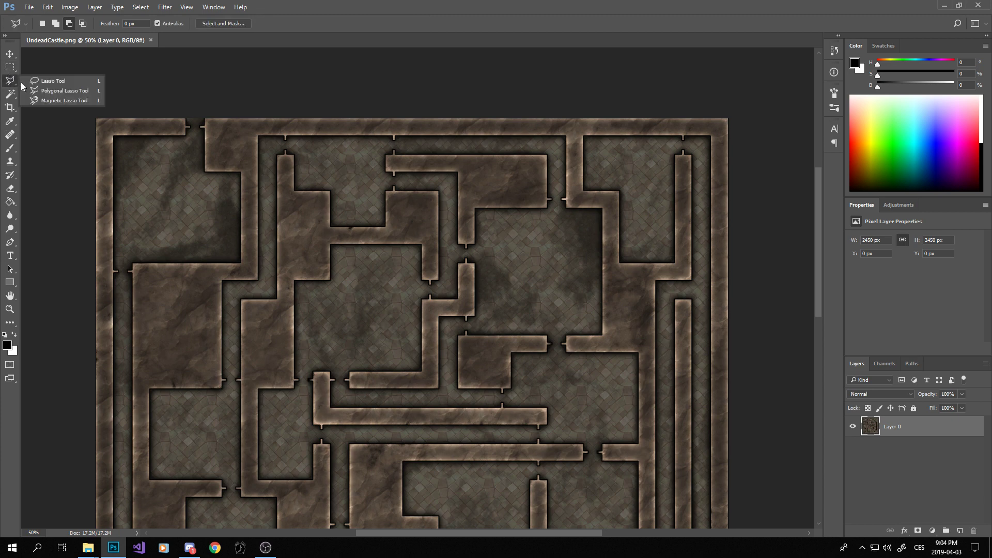
pyautogui.click(11, 96)
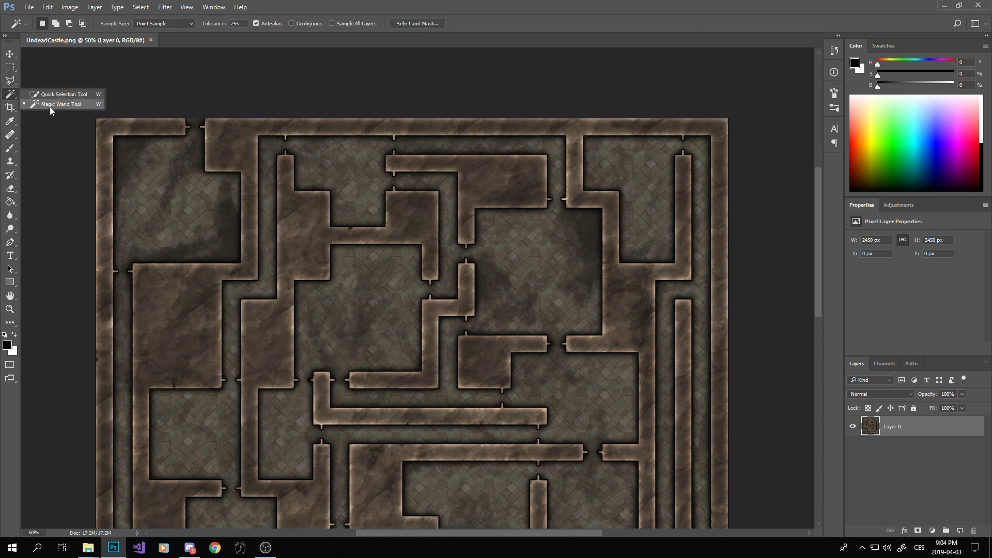
pyautogui.click(10, 69)
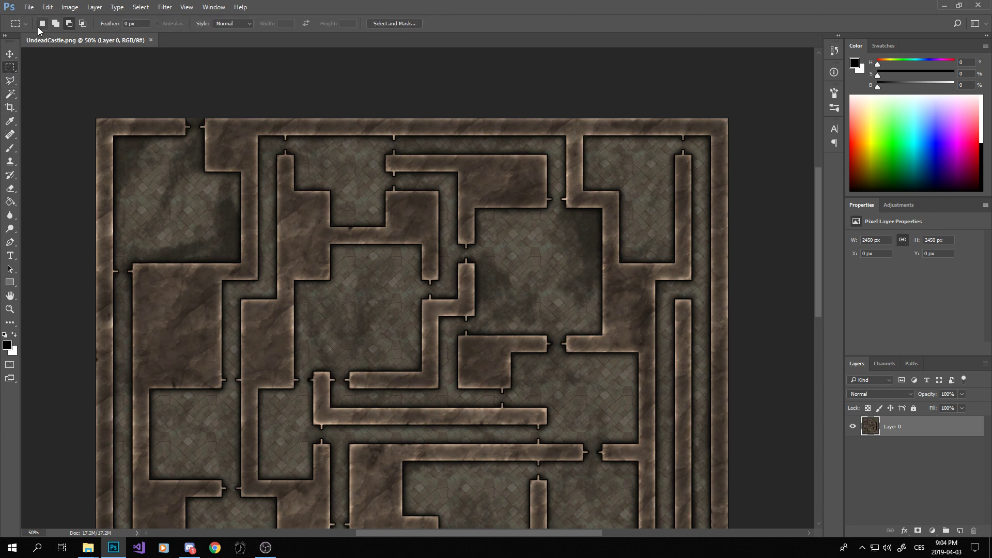
pyautogui.click(10, 81)
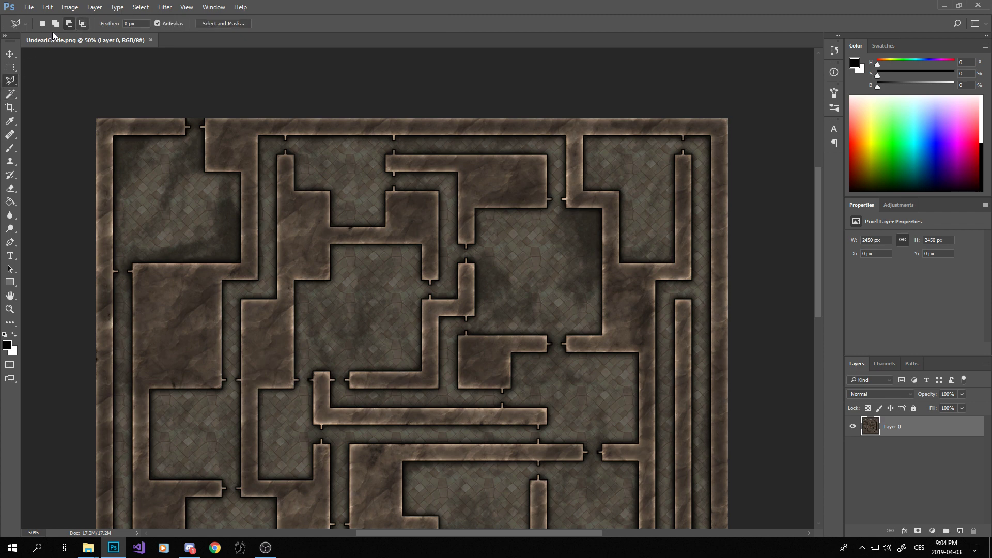
pyautogui.click(10, 67)
# - Set the marquee tools to New Selection mode and select a wide rectangular area across the upper rooms with the Rectangular Marquee
pyautogui.rightClick(10, 68)
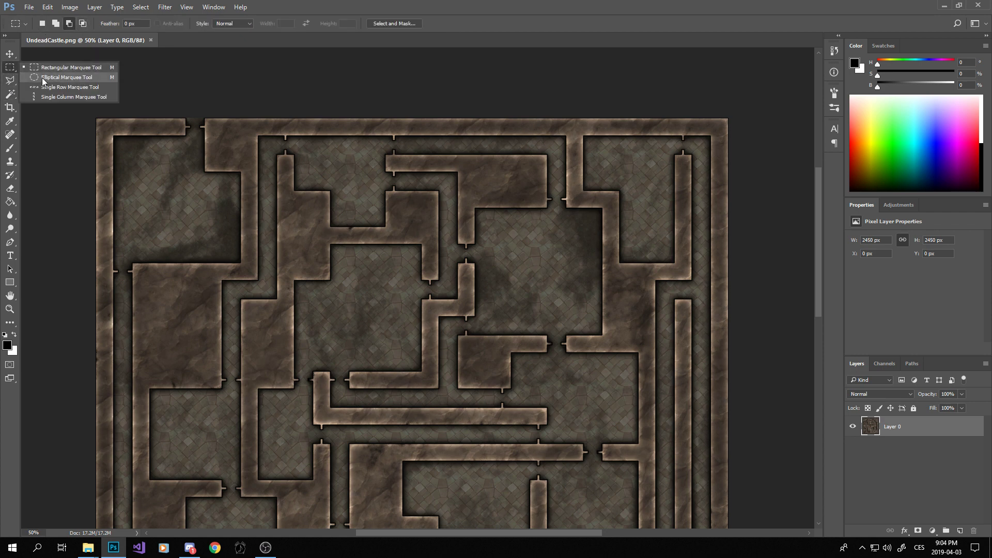
pyautogui.click(42, 77)
pyautogui.click(42, 24)
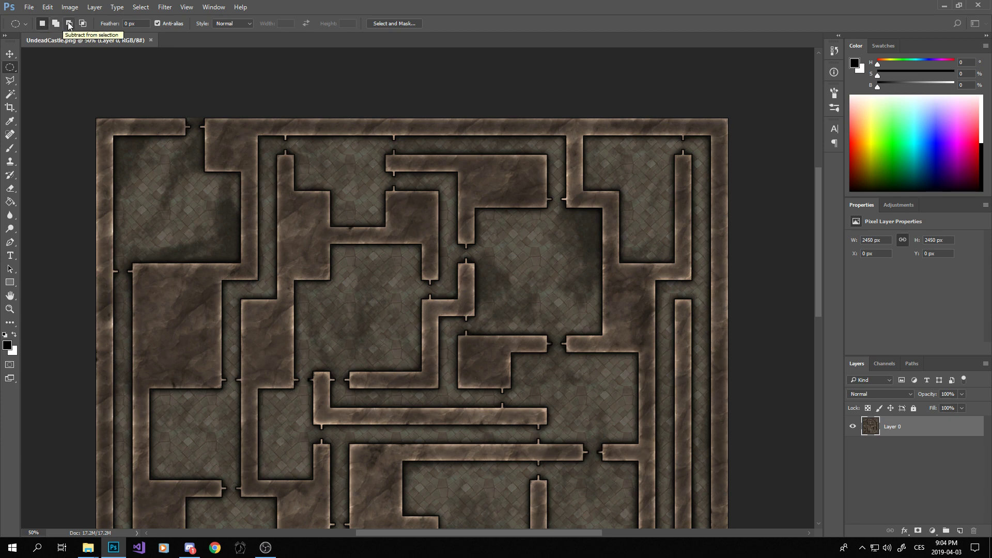
pyautogui.rightClick(10, 67)
pyautogui.click(45, 69)
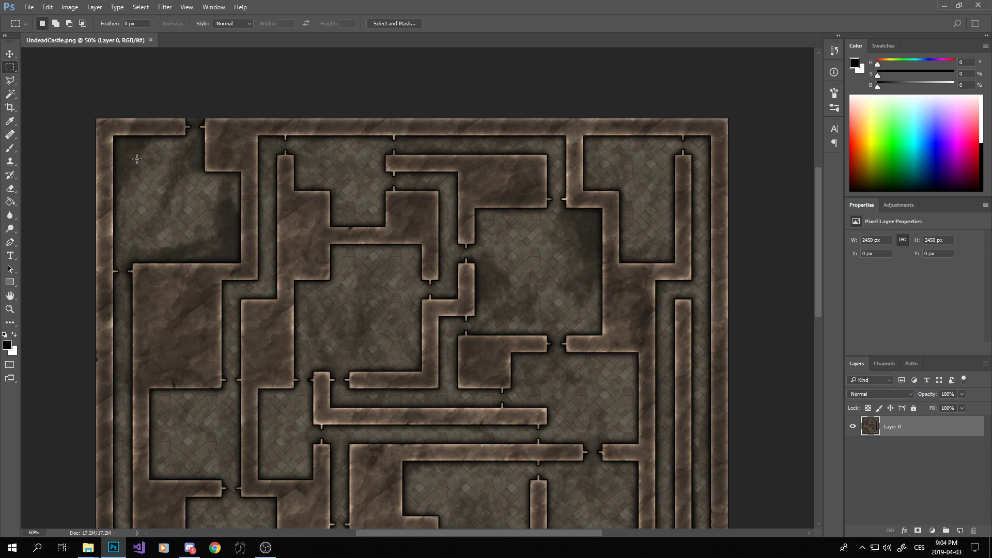
pyautogui.moveTo(137, 159); pyautogui.dragTo(479, 294)
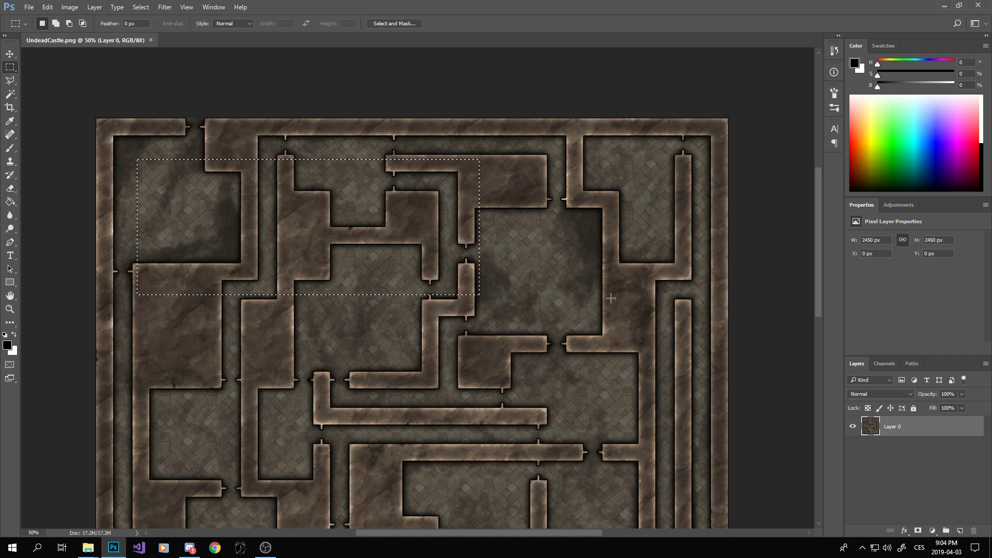
# - Replace the selection with several differently proportioned rectangles, ending with a square marquee over the map's upper-left rooms
pyautogui.click(650, 272)
pyautogui.moveTo(643, 244)
pyautogui.mouseDown()
pyautogui.moveTo(519, 380)
pyautogui.moveTo(641, 248)
pyautogui.mouseUp()
pyautogui.moveTo(227, 426); pyautogui.dragTo(238, 443)
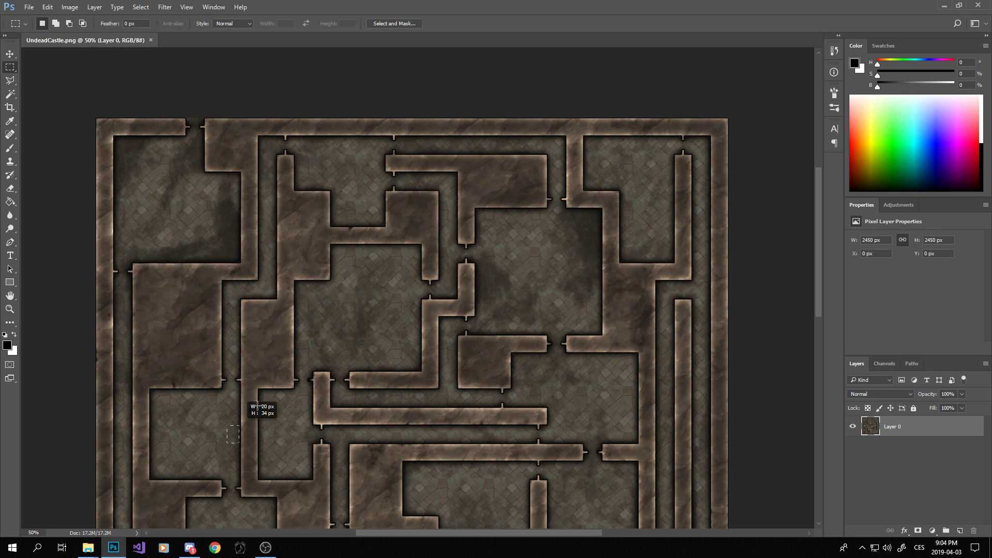
pyautogui.moveTo(257, 405); pyautogui.dragTo(481, 215)
pyautogui.moveTo(311, 204); pyautogui.dragTo(366, 323)
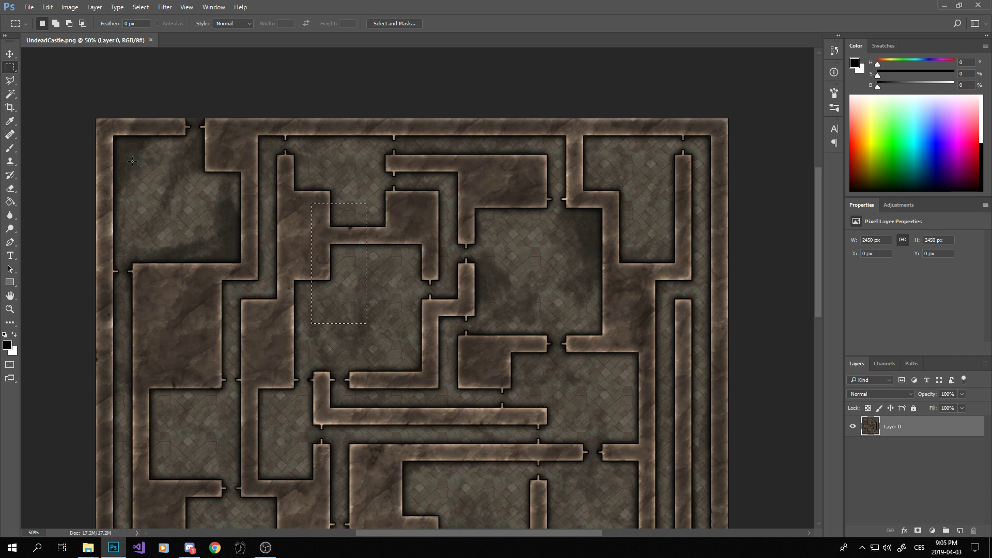
pyautogui.moveTo(130, 160); pyautogui.dragTo(335, 345)
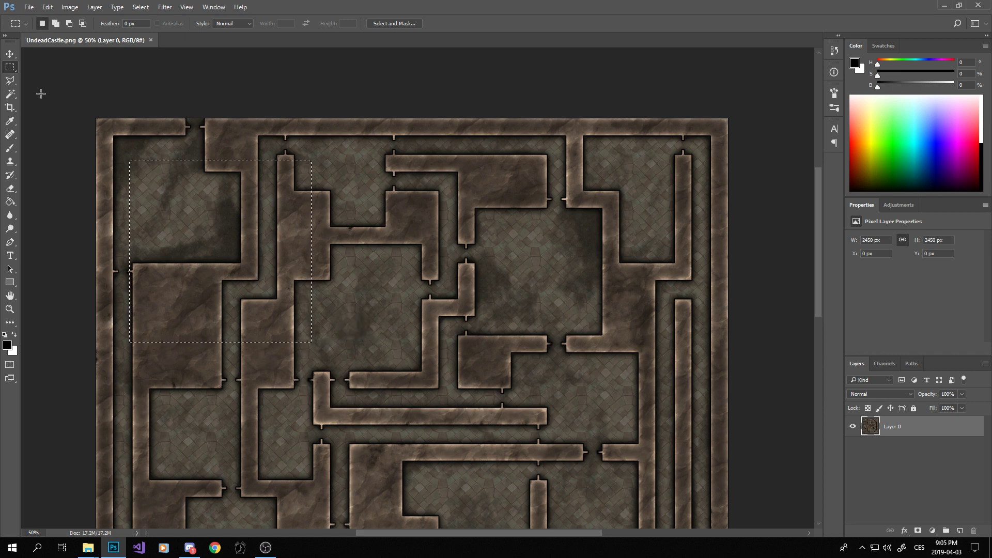
# - Draw an elliptical selection over the upper-middle rooms with the Elliptical Marquee and deselect it
pyautogui.rightClick(11, 70)
pyautogui.click(41, 78)
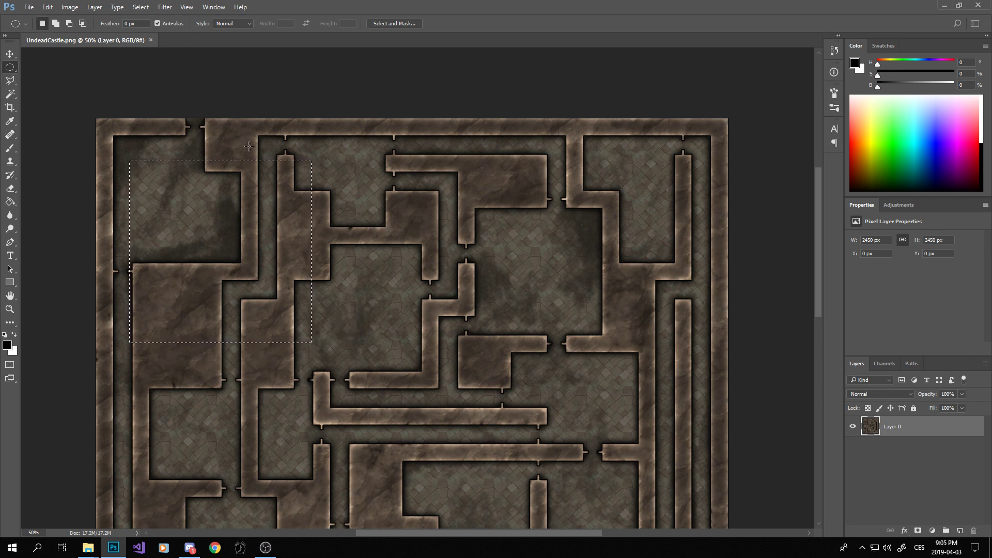
pyautogui.click(552, 213)
pyautogui.moveTo(554, 190); pyautogui.dragTo(424, 227)
pyautogui.hotkey('ctrl', 'd')
# - Set the Rectangular Marquee to Subtract from selection and draw a wide rectangle over the upper-left and middle rooms
pyautogui.rightClick(6, 71)
pyautogui.click(29, 68)
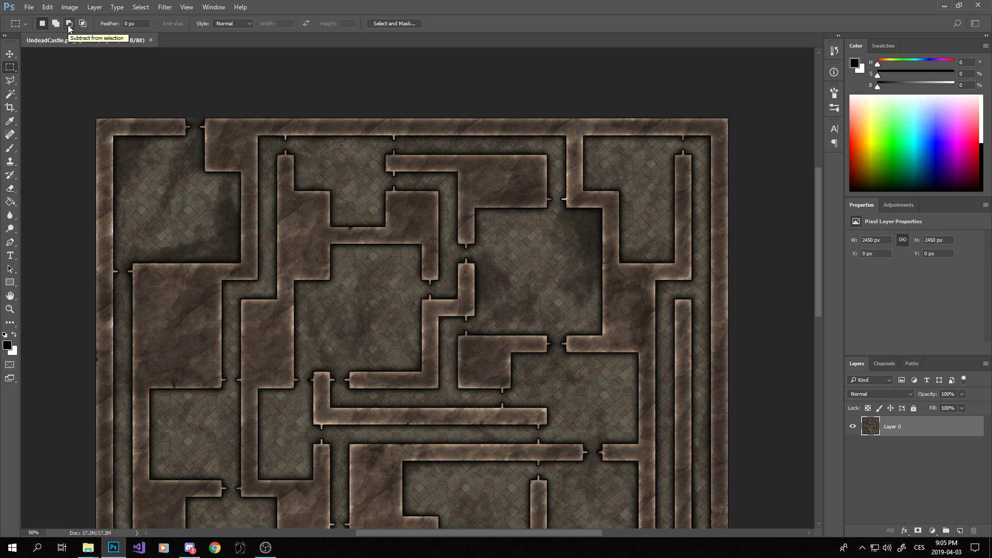
pyautogui.click(69, 24)
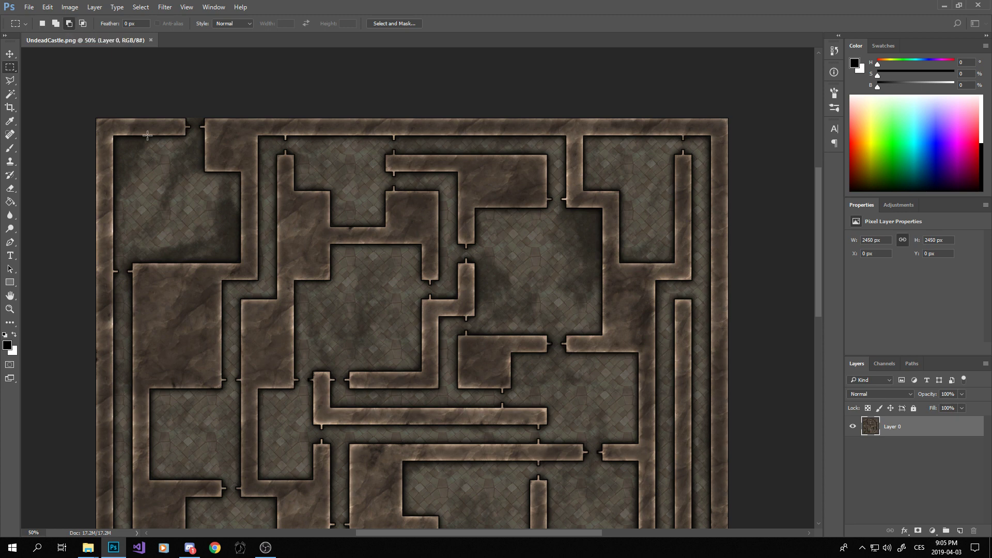
pyautogui.moveTo(147, 174); pyautogui.dragTo(492, 340)
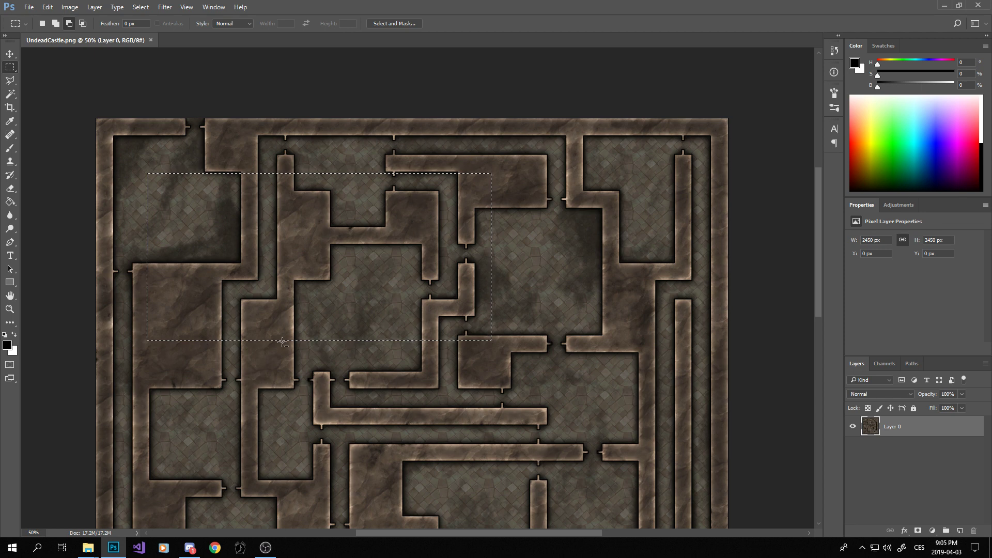
# - Subtract four rectangular areas from the edges and interior of the wide selection
pyautogui.moveTo(210, 367); pyautogui.dragTo(315, 225)
pyautogui.moveTo(373, 161); pyautogui.dragTo(434, 282)
pyautogui.moveTo(522, 214); pyautogui.dragTo(412, 248)
pyautogui.moveTo(338, 369); pyautogui.dragTo(397, 270)
# - Use Intersect with selection to keep only the parts of the selection overlapping a rectangle across the upper rooms
pyautogui.click(82, 23)
pyautogui.moveTo(136, 145); pyautogui.dragTo(273, 208)
pyautogui.moveTo(249, 248); pyautogui.dragTo(526, 284)
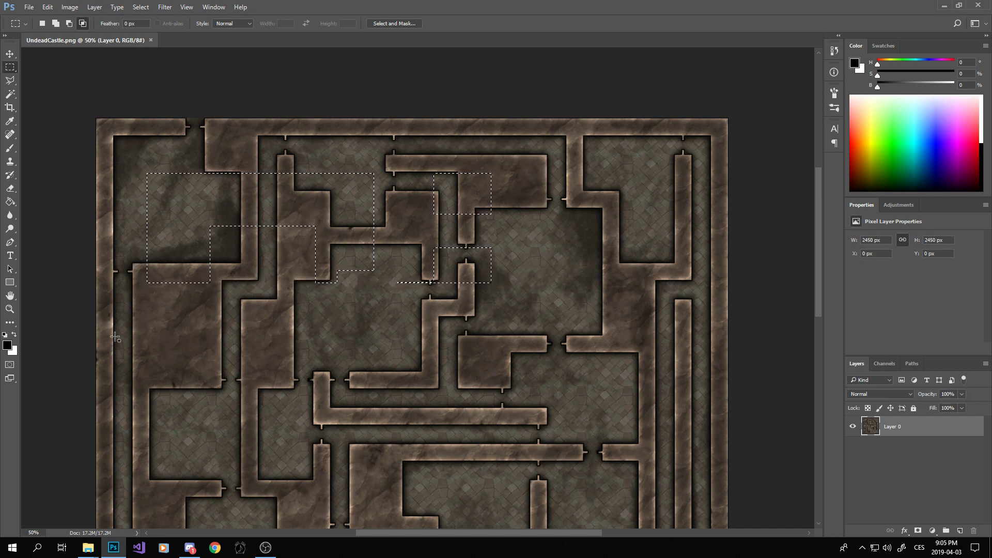
# - Add several rectangular areas around the middle rooms and corridors to the existing selection
pyautogui.click(55, 26)
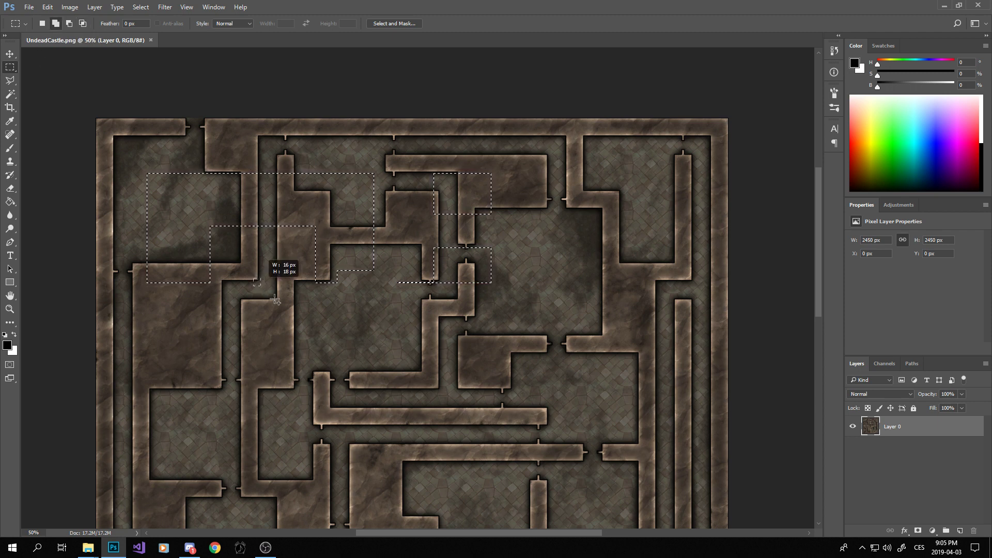
pyautogui.moveTo(276, 301); pyautogui.dragTo(364, 387)
pyautogui.click(41, 23)
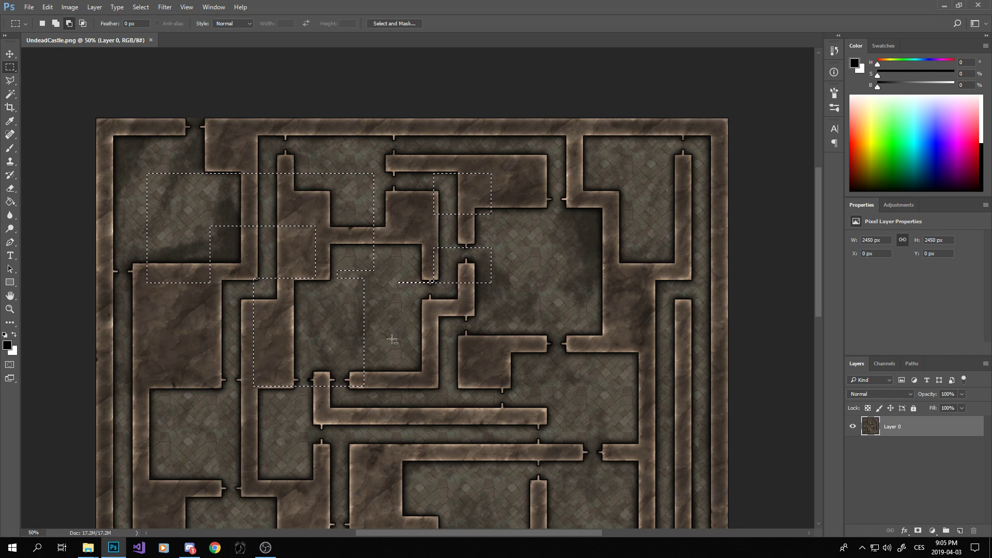
pyautogui.press('shift')
pyautogui.moveTo(360, 326); pyautogui.dragTo(431, 409)
pyautogui.moveTo(460, 344); pyautogui.dragTo(506, 358)
pyautogui.moveTo(228, 329); pyautogui.dragTo(234, 332)
pyautogui.press('alt')
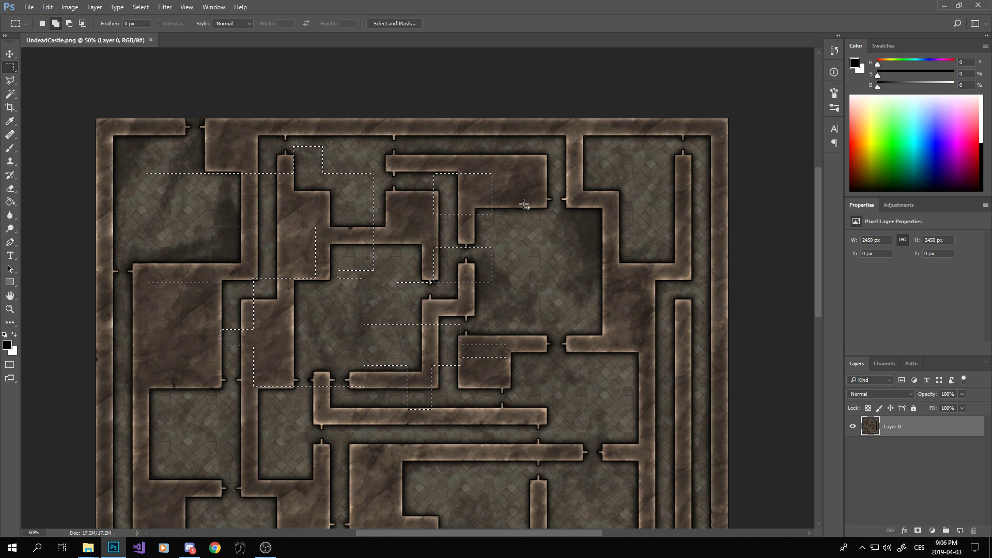
# - Add a square area over the large upper-right room to the selection, set the mode to subtract, and deselect everything
pyautogui.moveTo(523, 202); pyautogui.dragTo(670, 346)
pyautogui.press('shift')
pyautogui.press('alt')
pyautogui.click(69, 23)
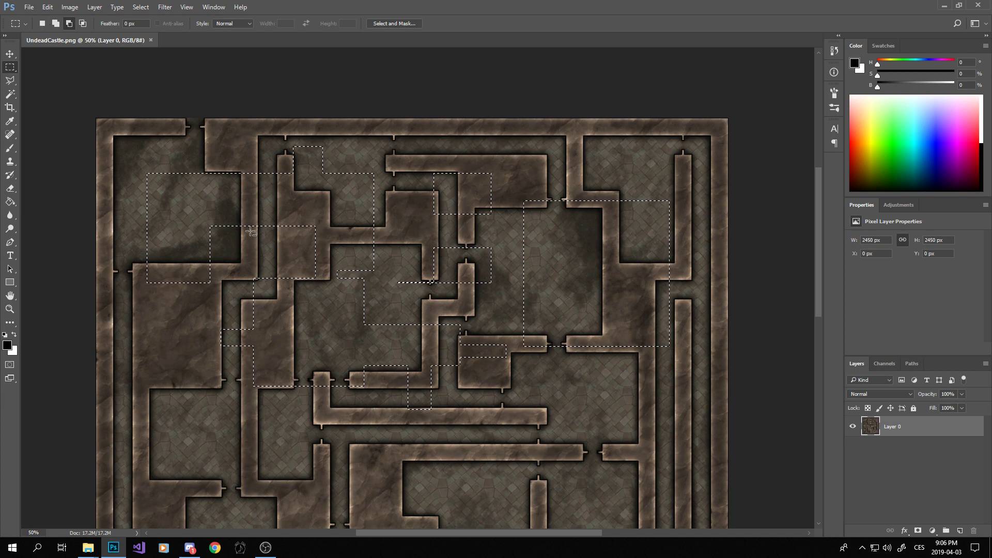
pyautogui.hotkey('ctrl', 'd')
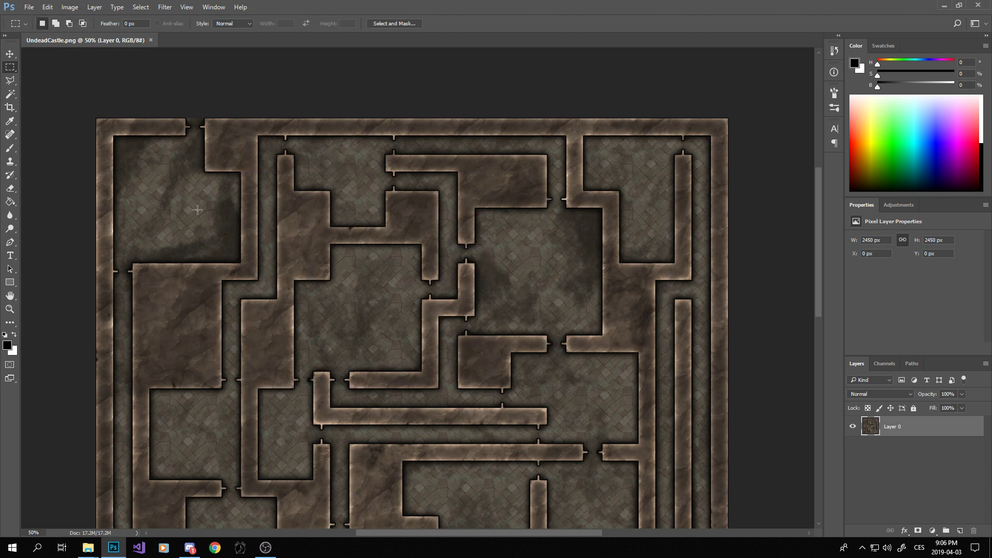
# - Select a rectangle over the upper-left rooms and add an overlapping one reaching into the large upper-right room
pyautogui.moveTo(146, 166); pyautogui.dragTo(412, 302)
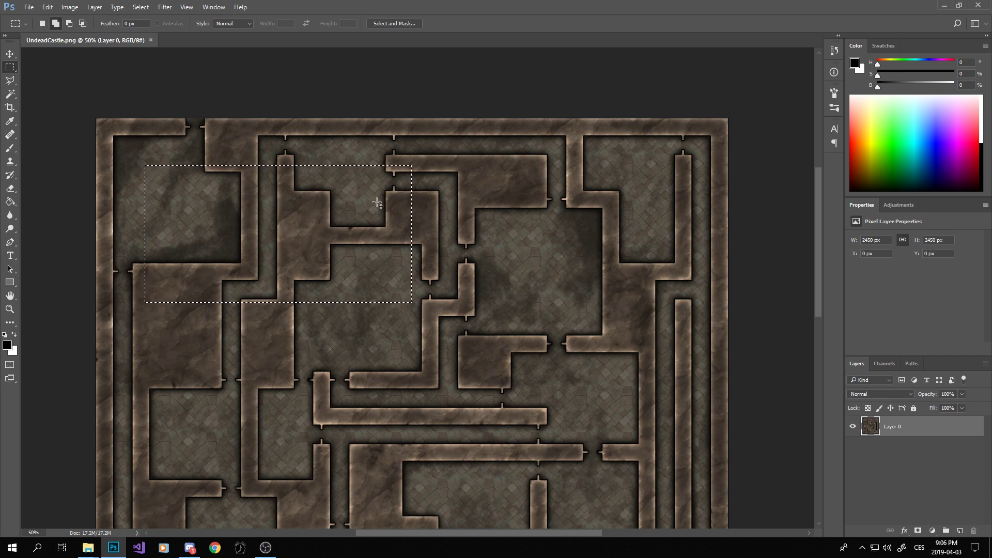
pyautogui.moveTo(377, 203); pyautogui.dragTo(572, 268)
# - Subtract a series of rectangular pieces from the combined selection in Subtract from selection mode and deselect it
pyautogui.click(69, 23)
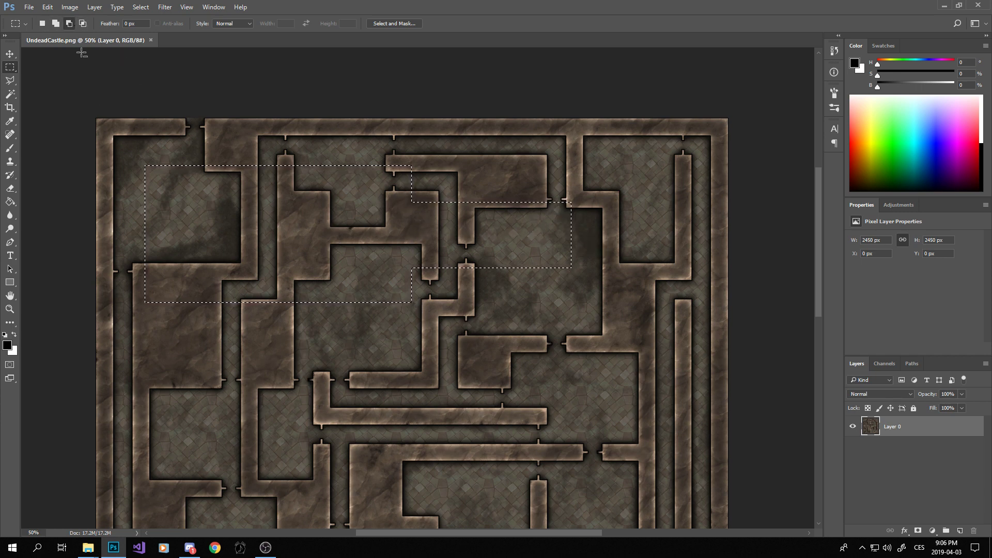
pyautogui.moveTo(206, 308); pyautogui.dragTo(386, 280)
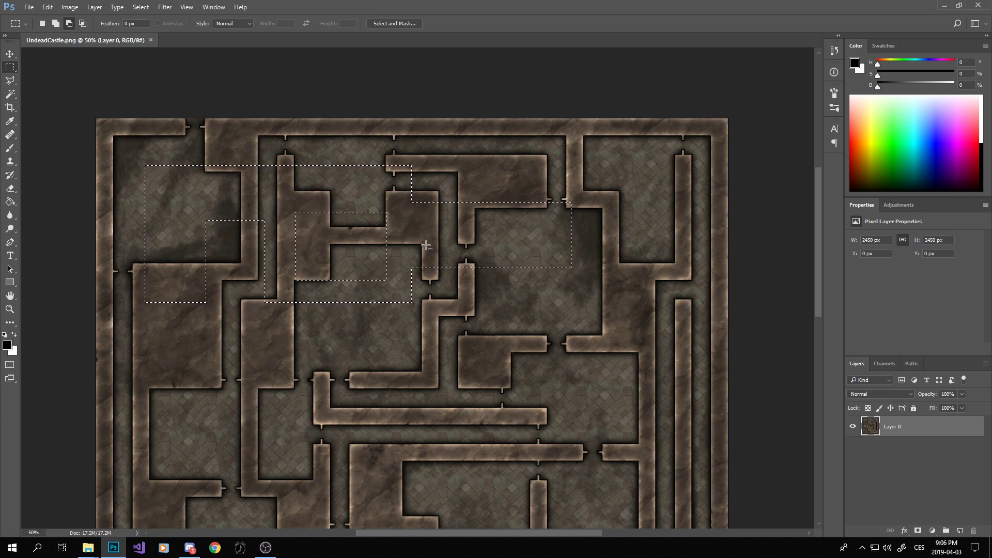
pyautogui.moveTo(397, 217); pyautogui.dragTo(558, 255)
pyautogui.moveTo(472, 202); pyautogui.dragTo(486, 216)
pyautogui.moveTo(388, 177); pyautogui.dragTo(389, 213)
pyautogui.moveTo(387, 255); pyautogui.dragTo(409, 241)
pyautogui.moveTo(325, 280); pyautogui.dragTo(352, 302)
pyautogui.moveTo(264, 221); pyautogui.dragTo(295, 251)
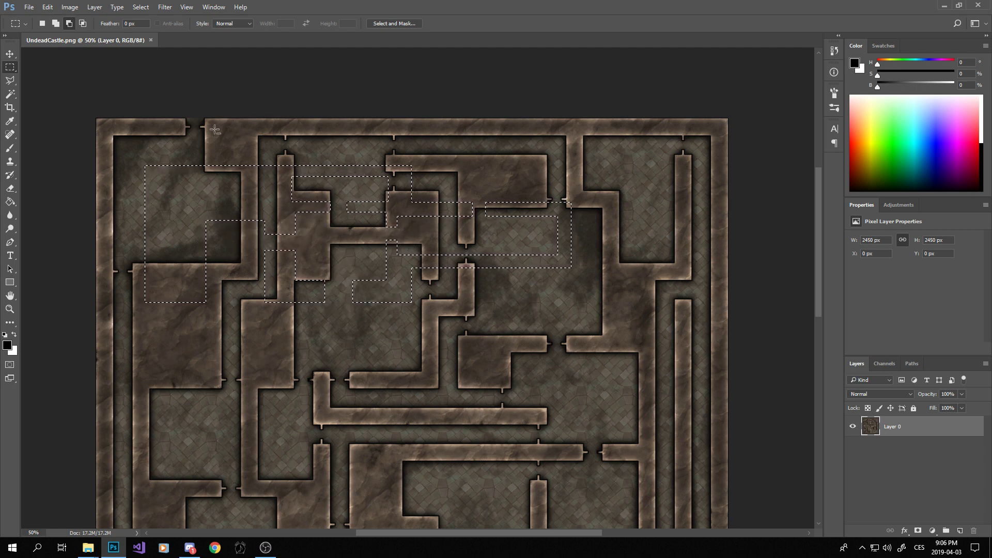
pyautogui.hotkey('ctrl', 'd')
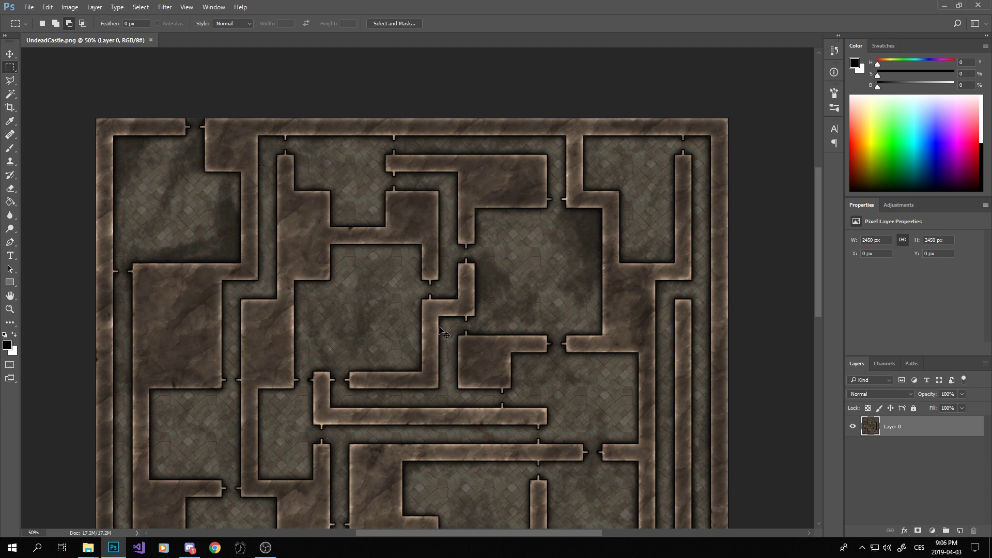
# - Draw a freehand Lasso selection over the upper-left rooms, cut more freehand areas out of it, and deselect
pyautogui.click(9, 79)
pyautogui.rightClick(6, 85)
pyautogui.click(26, 80)
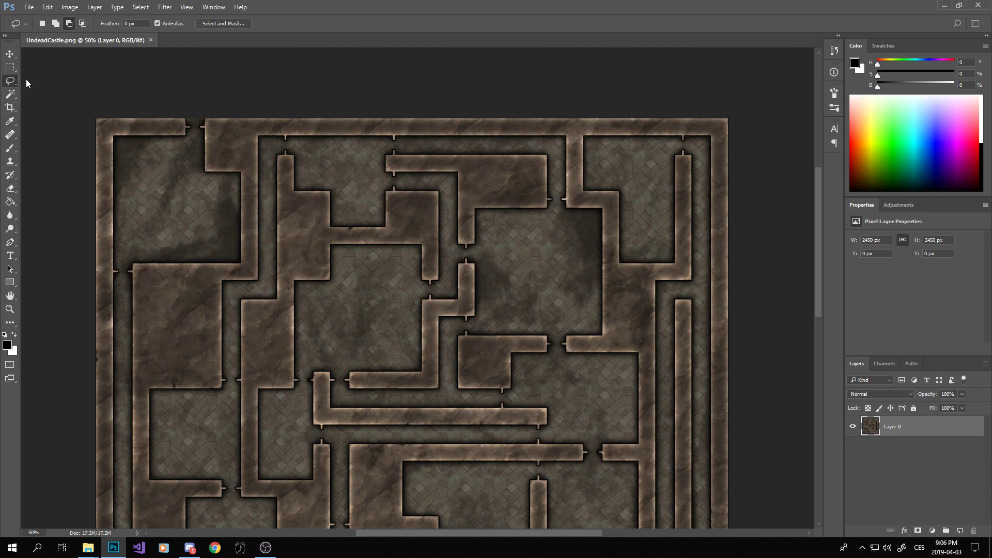
pyautogui.moveTo(240, 173)
pyautogui.mouseDown()
pyautogui.moveTo(181, 226)
pyautogui.moveTo(526, 384)
pyautogui.moveTo(372, 209)
pyautogui.moveTo(260, 154)
pyautogui.mouseUp()
pyautogui.moveTo(187, 348)
pyautogui.mouseDown()
pyautogui.moveTo(133, 379)
pyautogui.moveTo(389, 449)
pyautogui.moveTo(268, 242)
pyautogui.mouseUp()
pyautogui.moveTo(443, 266)
pyautogui.mouseDown()
pyautogui.moveTo(480, 271)
pyautogui.moveTo(452, 251)
pyautogui.mouseUp()
pyautogui.moveTo(266, 199); pyautogui.dragTo(233, 223)
pyautogui.hotkey('ctrl', 'd')
# - Outline a closed, straight-edged selection around the middle and upper-right rooms with the Polygonal Lasso and deselect it
pyautogui.rightClick(14, 82)
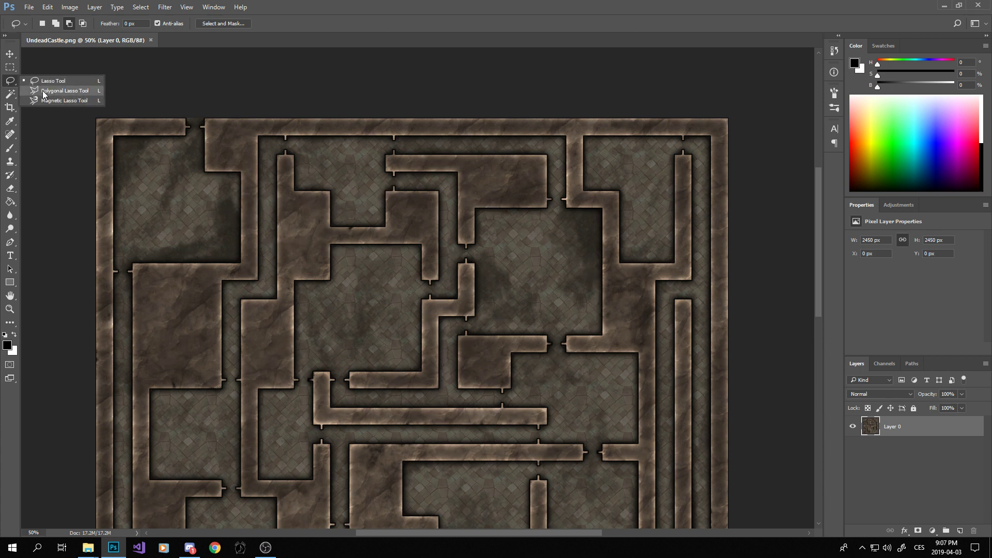
pyautogui.click(44, 91)
pyautogui.click(289, 402)
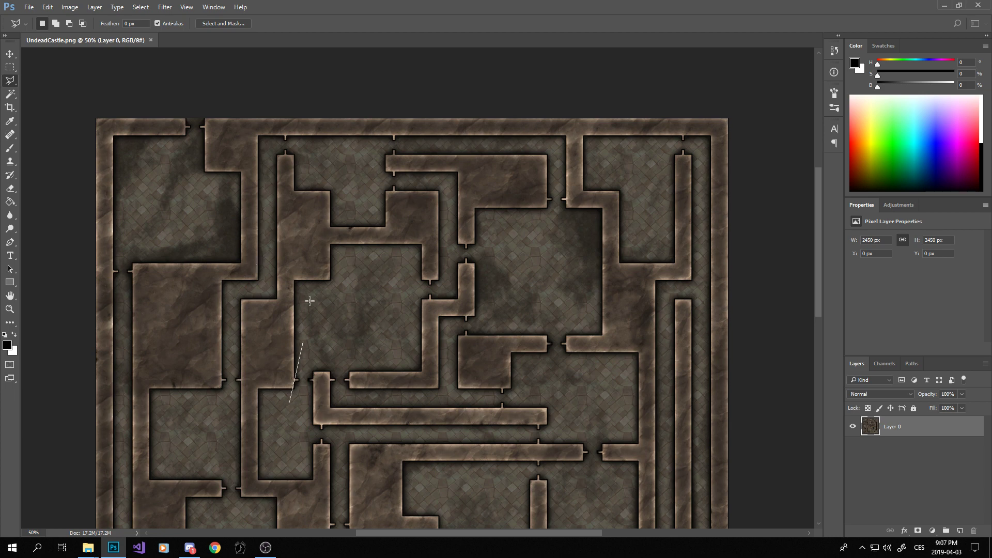
pyautogui.click(312, 194)
pyautogui.click(568, 173)
pyautogui.click(590, 318)
pyautogui.click(414, 326)
pyautogui.click(355, 346)
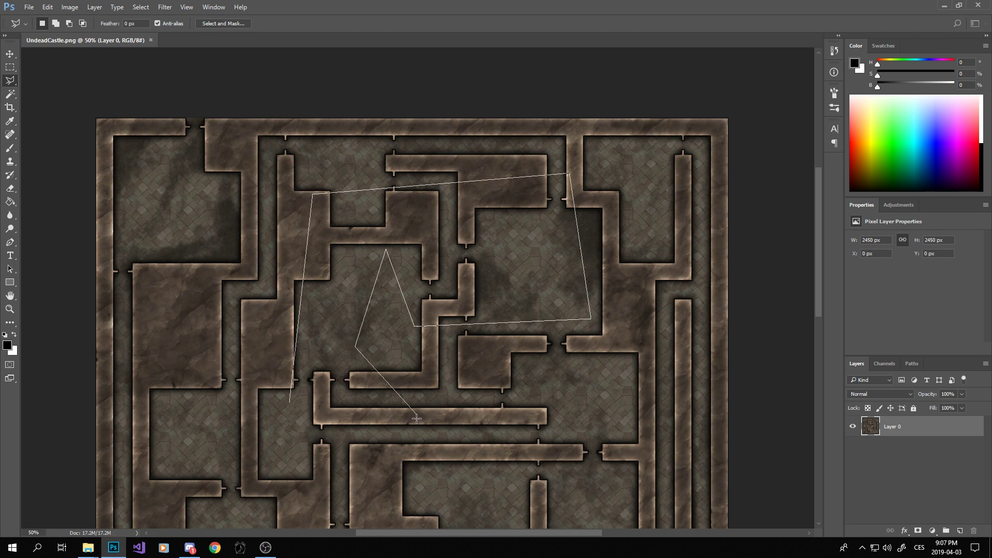
pyautogui.click(416, 418)
pyautogui.click(297, 422)
pyautogui.click(291, 404)
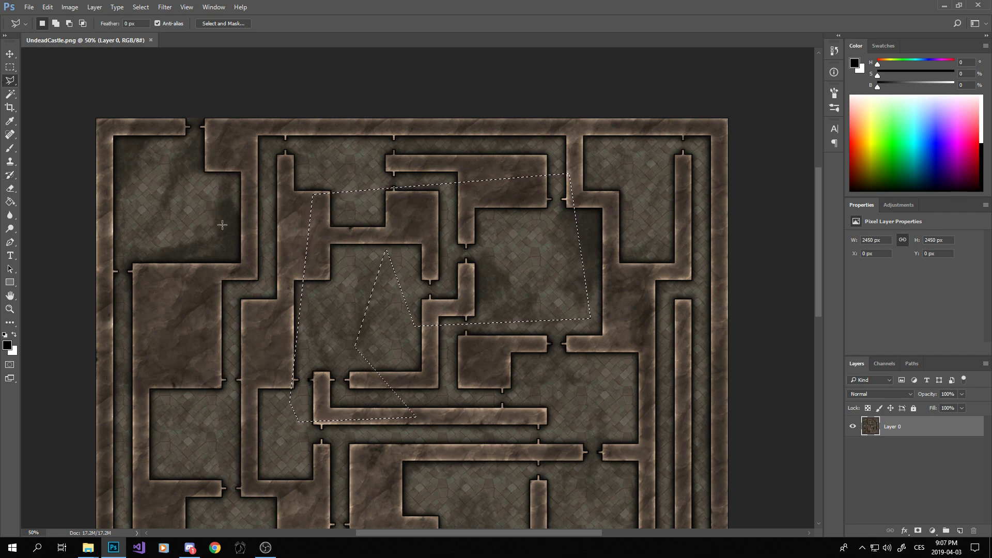
pyautogui.hotkey('ctrl', 'd')
# - Select a rectangular area over the upper-left and middle rooms with the Rectangular Marquee
pyautogui.click(9, 67)
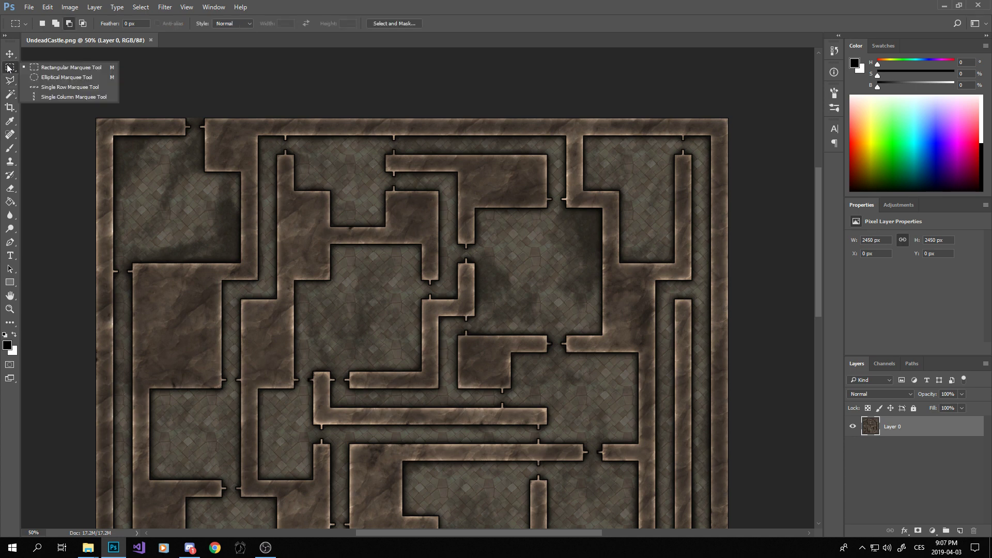
pyautogui.click(43, 69)
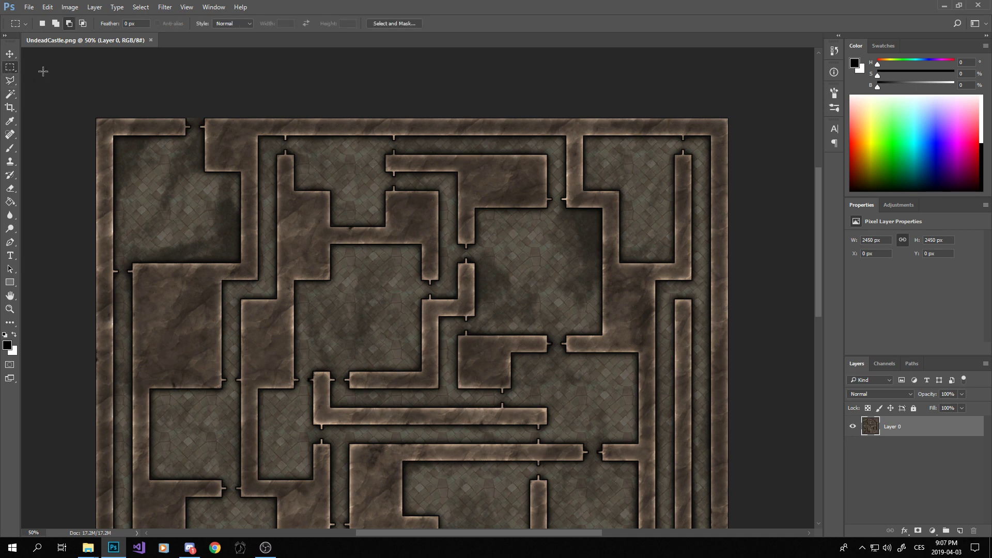
pyautogui.moveTo(158, 172); pyautogui.dragTo(408, 312)
# - Add a circle overlapping the rectangle with the Elliptical Marquee, cut a smaller circle from it, and subtract rectangular rooms and doorways from the rectangle
pyautogui.click(9, 67)
pyautogui.click(39, 78)
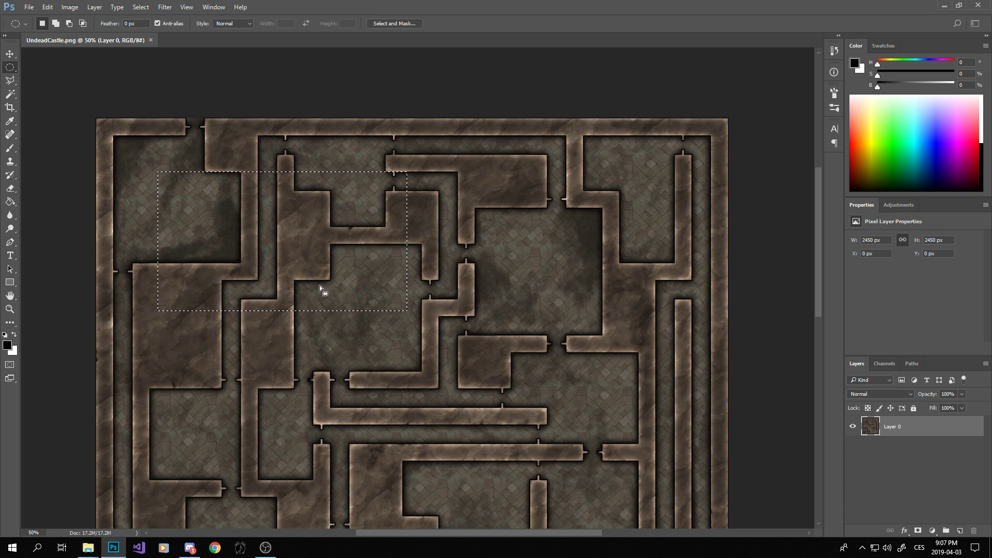
pyautogui.moveTo(562, 437); pyautogui.dragTo(542, 433)
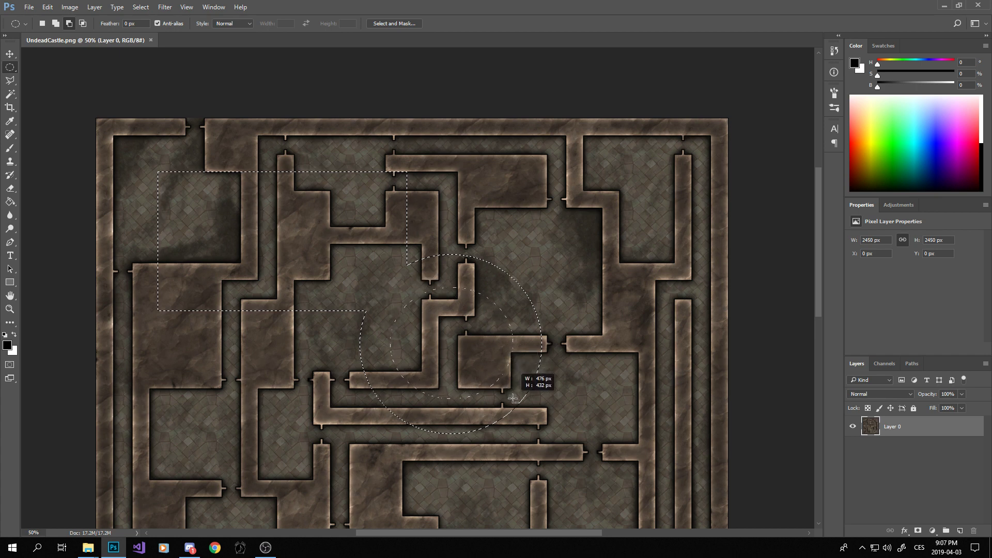
pyautogui.rightClick(10, 67)
pyautogui.click(47, 66)
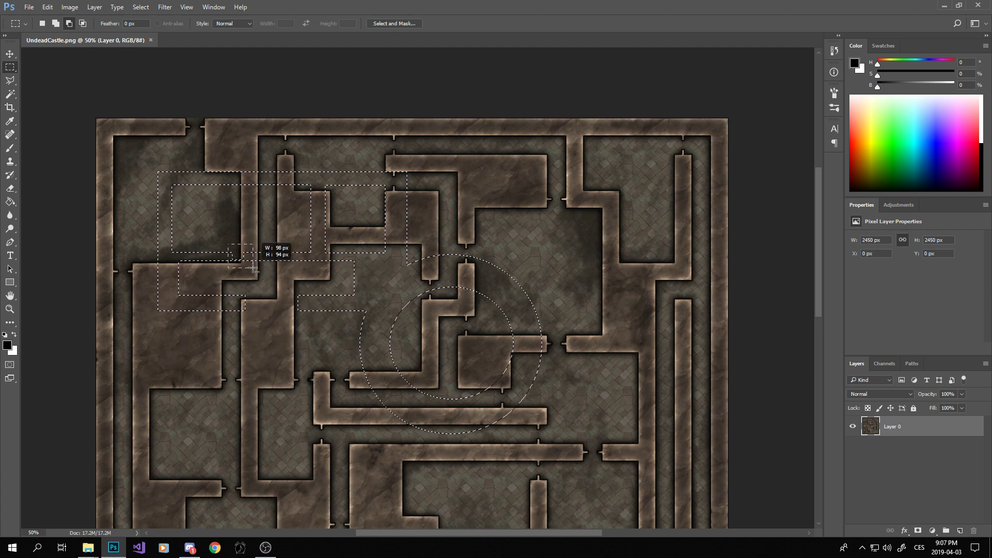
# - Cut narrow straight-edged passages through the ring-shaped selection with the Polygonal Lasso in Subtract from selection mode
pyautogui.click(9, 80)
pyautogui.click(55, 92)
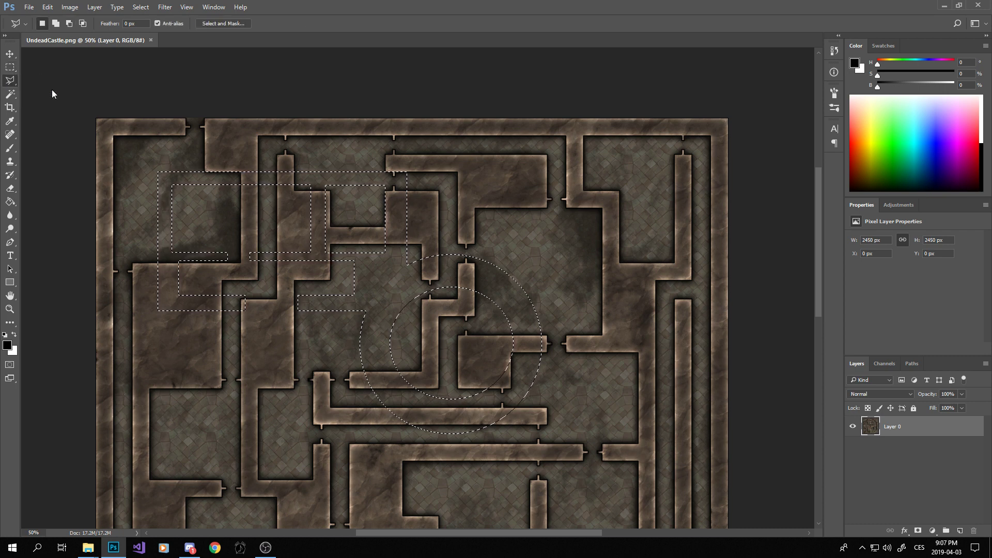
pyautogui.click(69, 23)
pyautogui.click(355, 485)
pyautogui.click(369, 492)
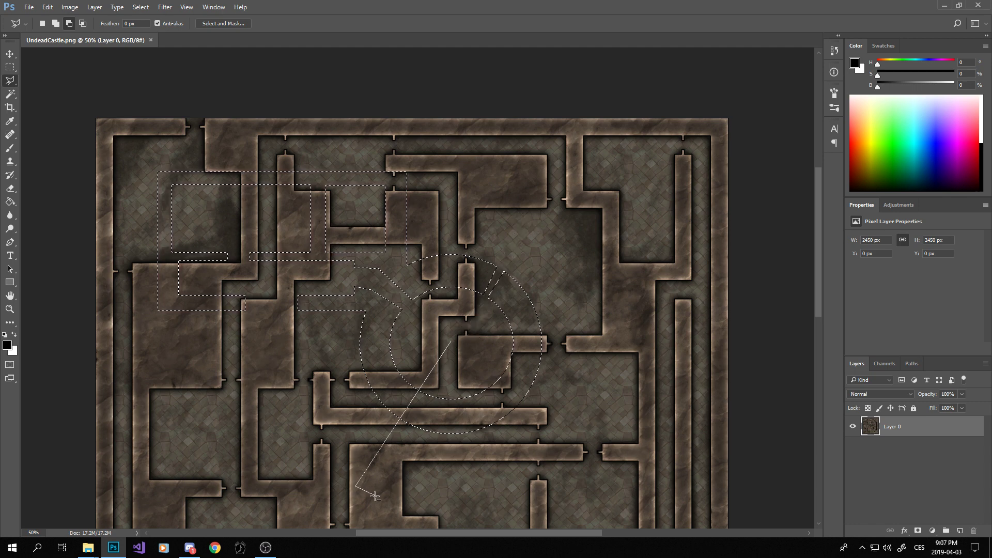
pyautogui.click(453, 342)
pyautogui.click(455, 357)
pyautogui.click(583, 457)
pyautogui.click(564, 469)
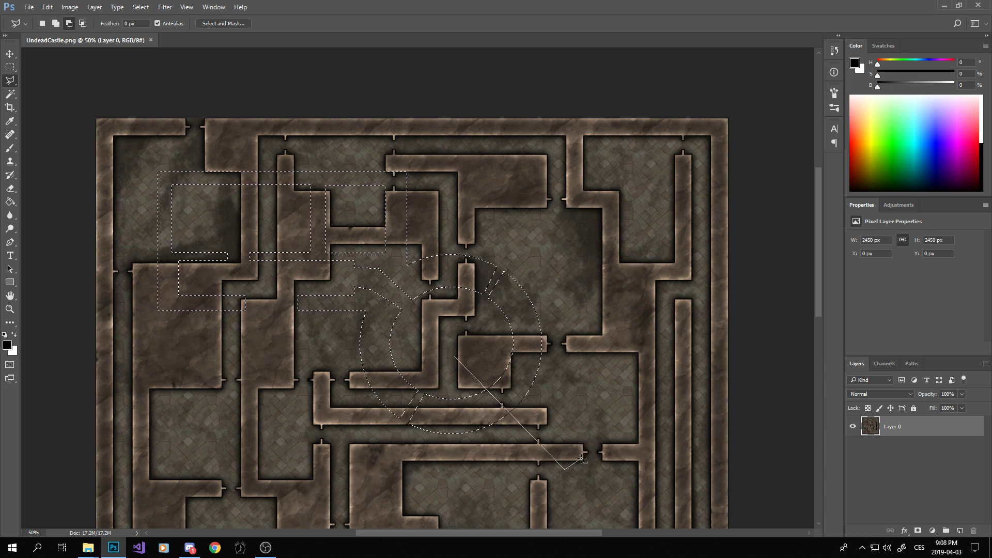
pyautogui.click(461, 364)
# - Create a new layer, fill the floor-plan selection with black using the Paint Bucket, and deselect
pyautogui.hotkey('ctrl', 'shift', 'n')
pyautogui.press('Return')
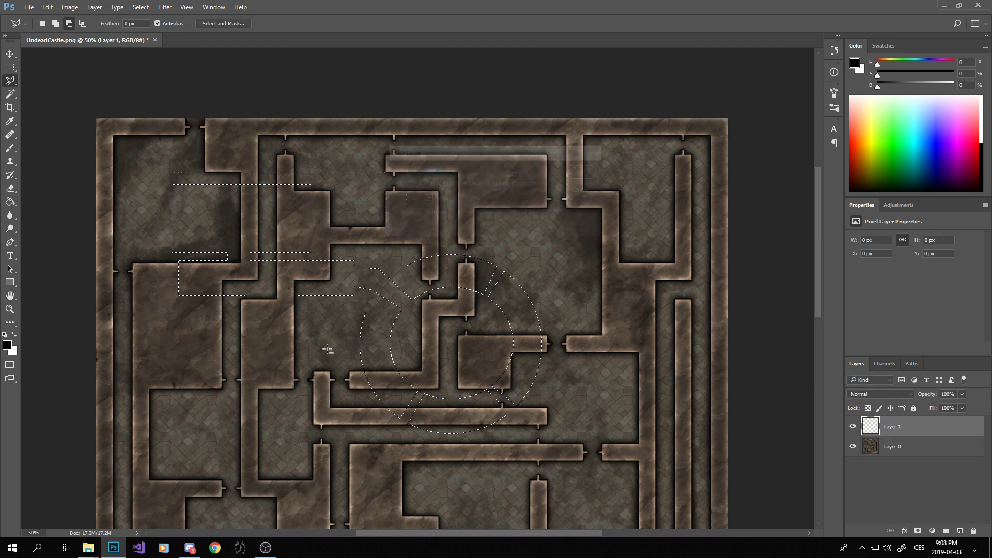
pyautogui.press('g')
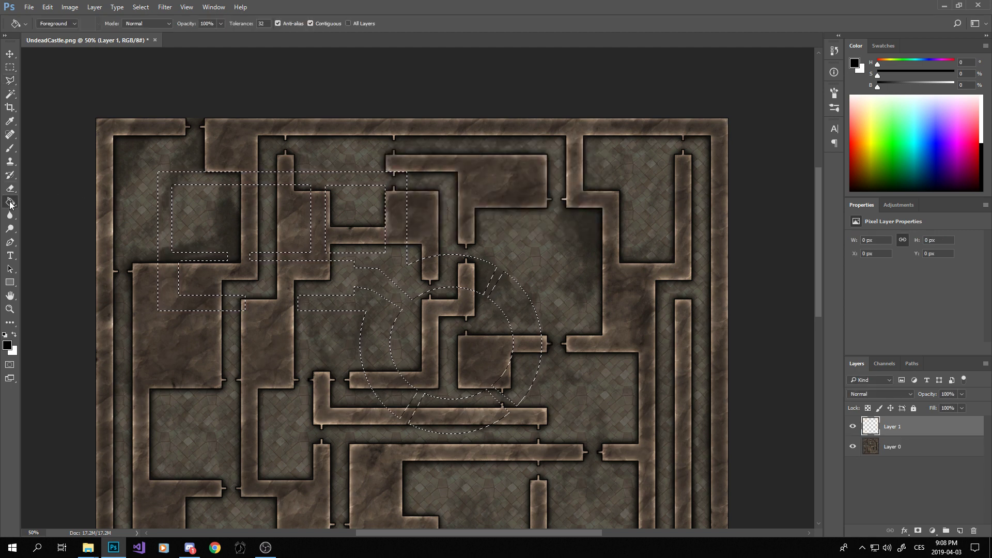
pyautogui.click(367, 372)
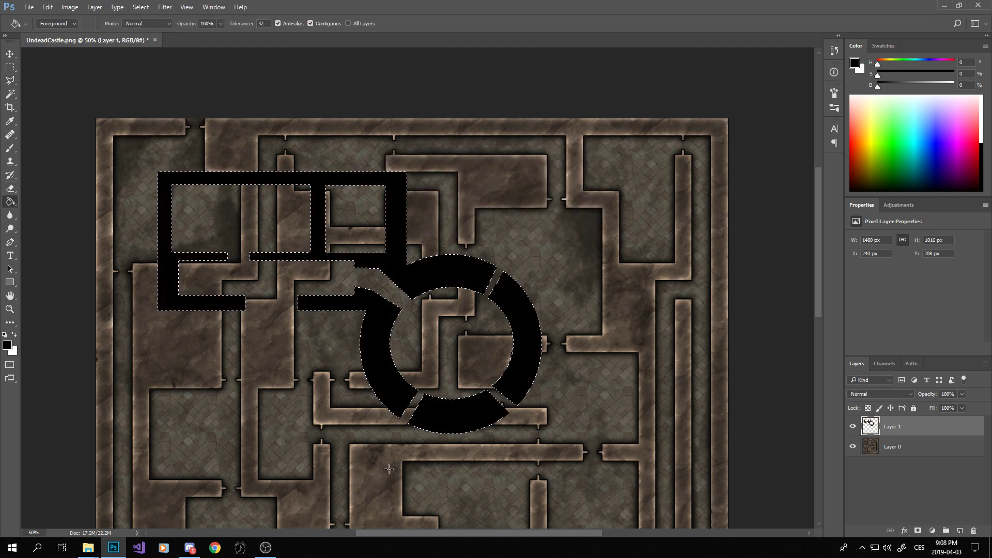
pyautogui.hotkey('ctrl', 'd')
# - Hide Layer 0 to view the black floor plan on its own, and show the map layer again
pyautogui.click(852, 446)
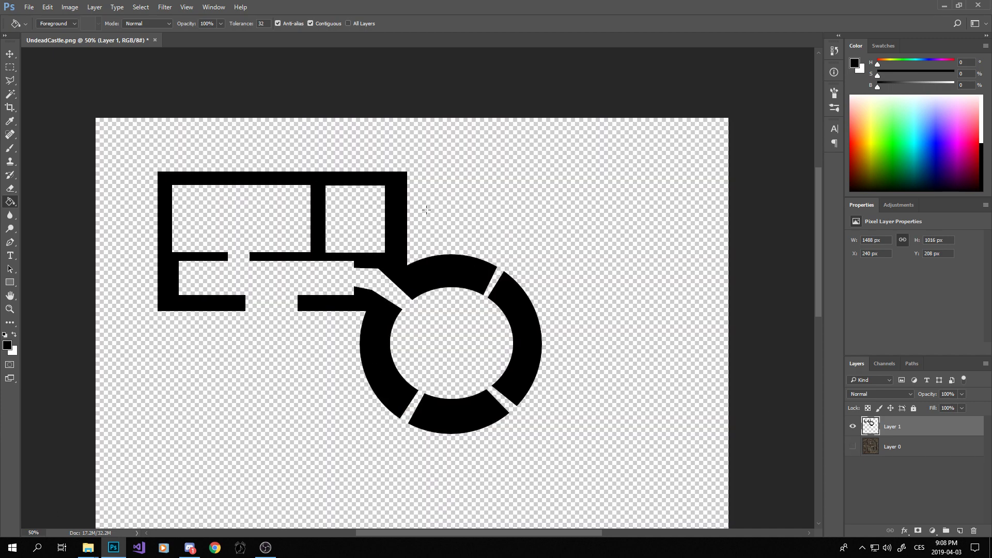
pyautogui.click(852, 446)
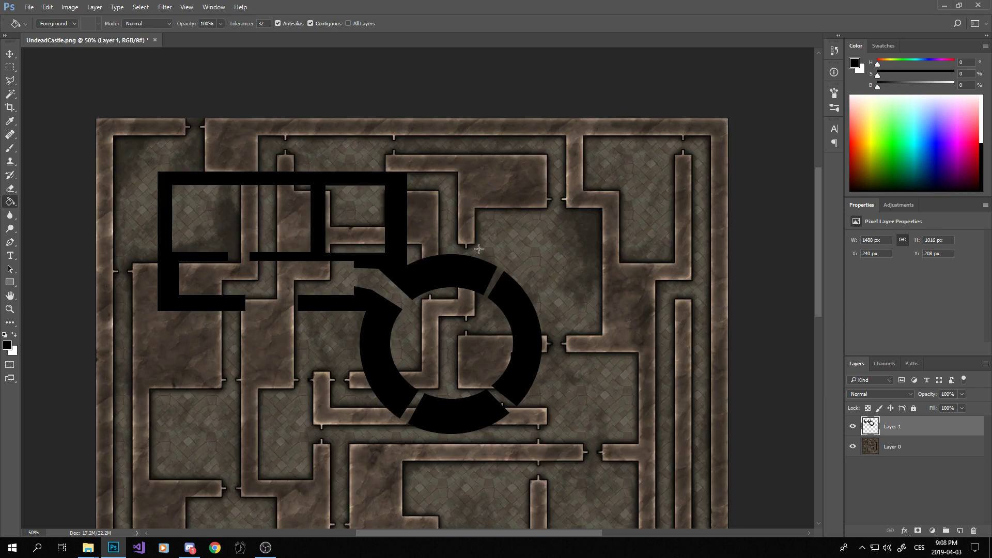
pyautogui.moveTo(347, 328)
pyautogui.mouseDown()
pyautogui.moveTo(366, 255)
pyautogui.moveTo(356, 312)
pyautogui.mouseUp()
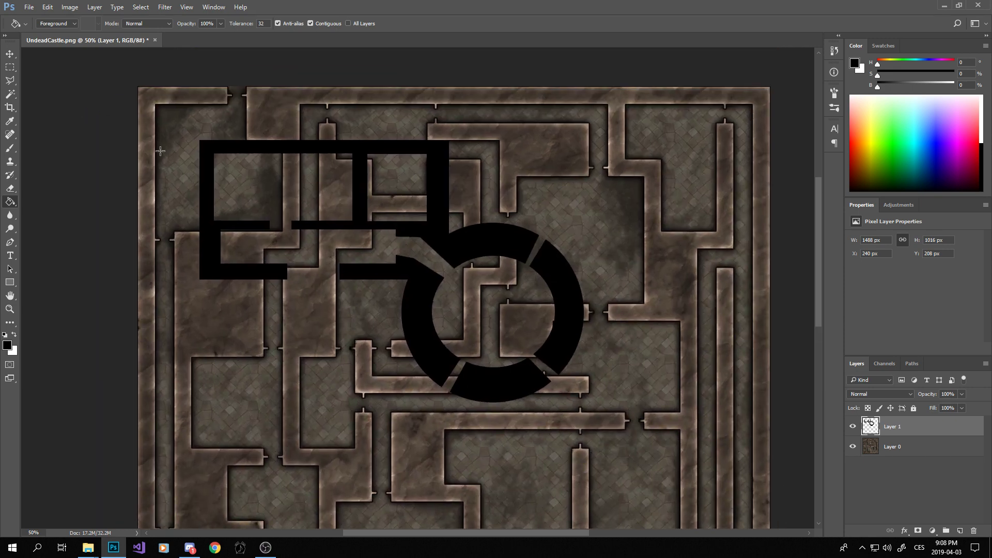
# - Select the black floor plan with the Magic Wand and move it down and right to X 498 px, Y 342 px
pyautogui.press('w')
pyautogui.click(454, 260)
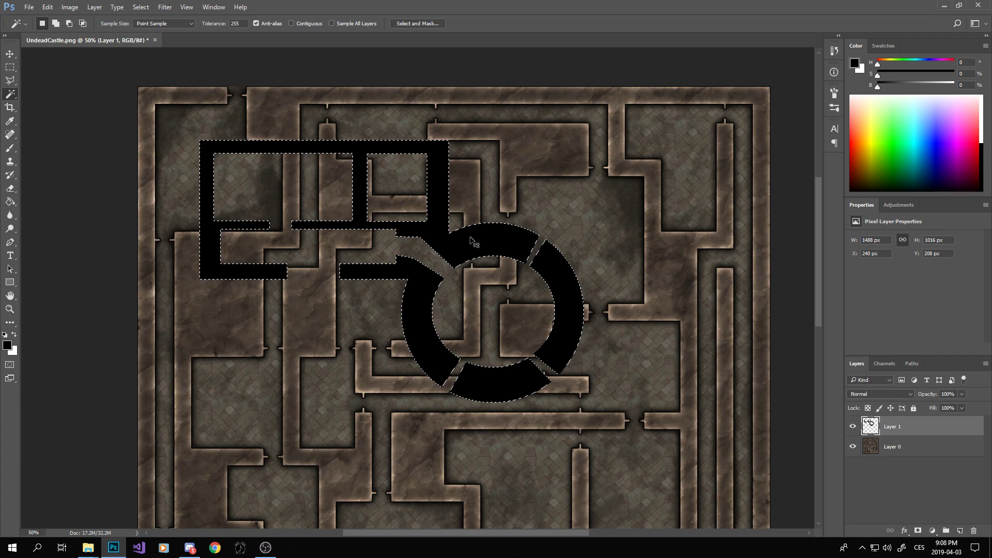
pyautogui.moveTo(472, 243); pyautogui.dragTo(538, 272)
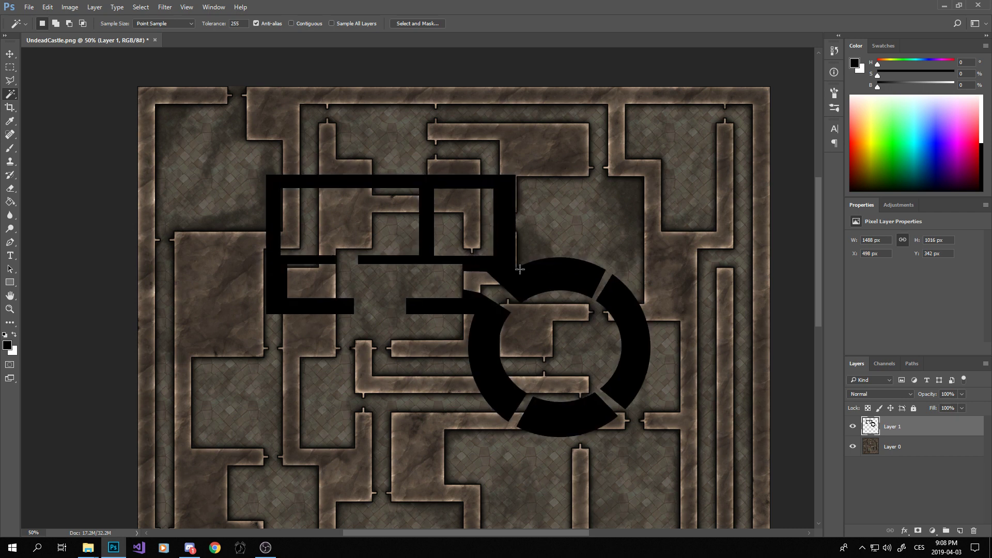
# - Select the floor plan's left part with the Rectangular Marquee, move it down-left, and place copies near the lower middle and over the upper-right room
pyautogui.press('m')
pyautogui.hotkey('ctrl', 'd')
pyautogui.moveTo(203, 131); pyautogui.dragTo(356, 356)
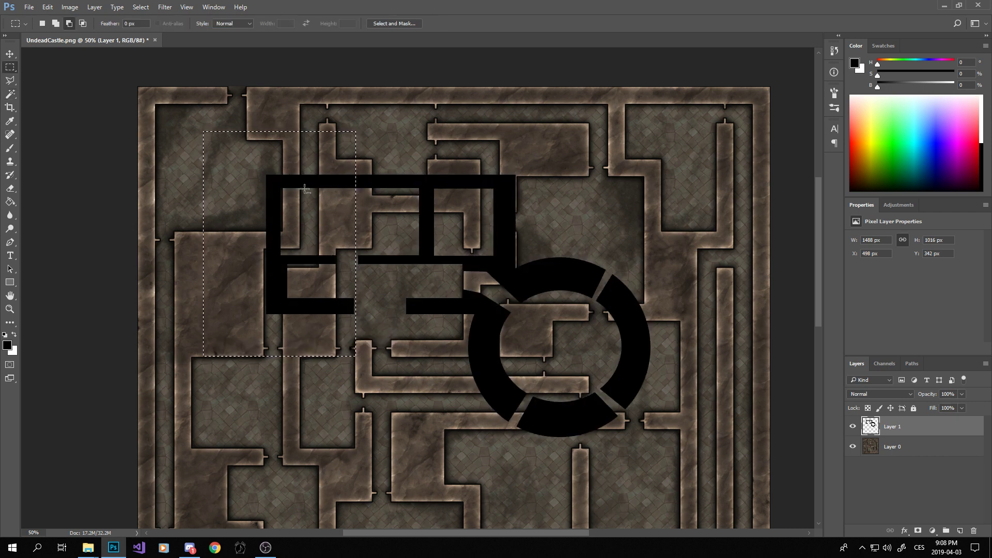
pyautogui.moveTo(308, 191); pyautogui.dragTo(303, 245)
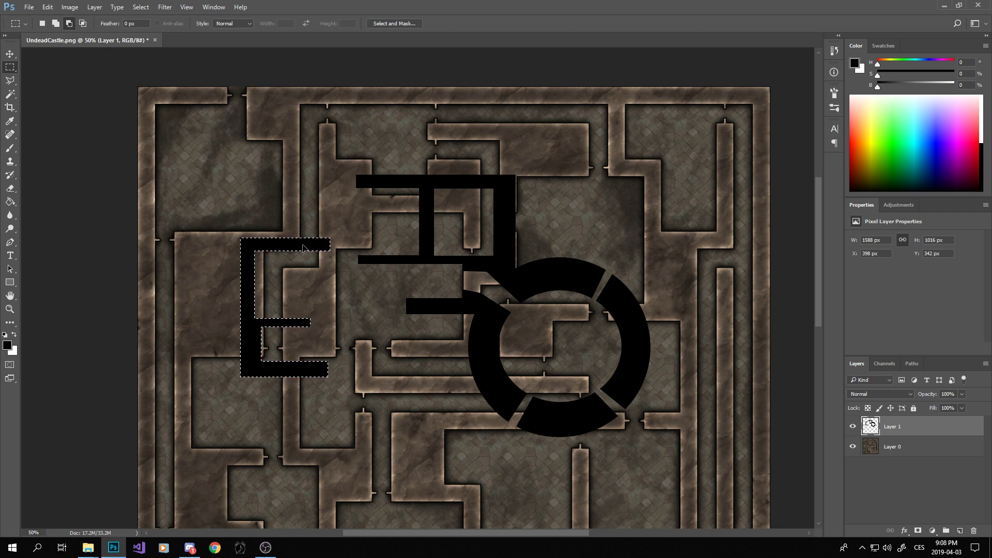
pyautogui.moveTo(303, 247); pyautogui.dragTo(713, 139)
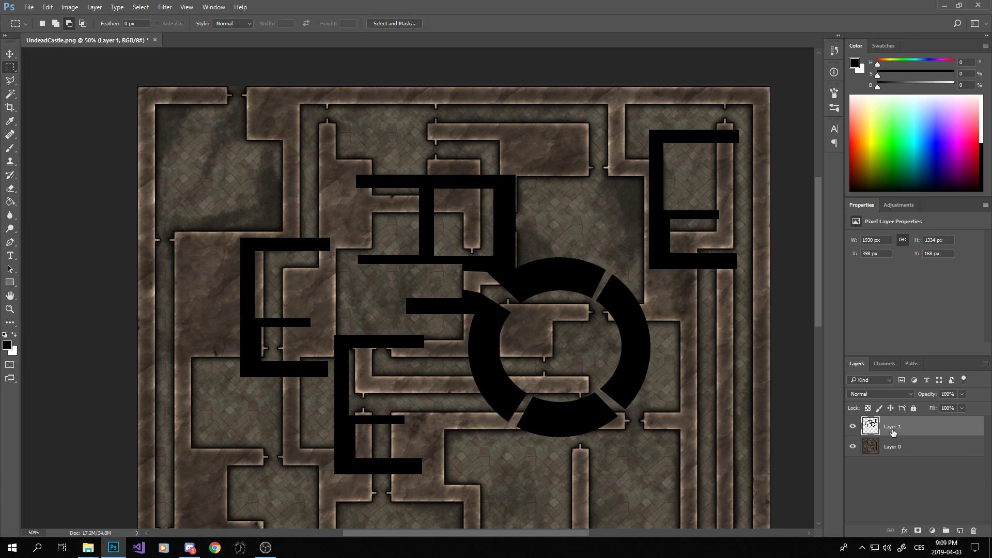
# - Duplicate Layer 1 beneath the original, delete the copy, and make Layer 1 active again
pyautogui.moveTo(888, 431); pyautogui.dragTo(888, 442)
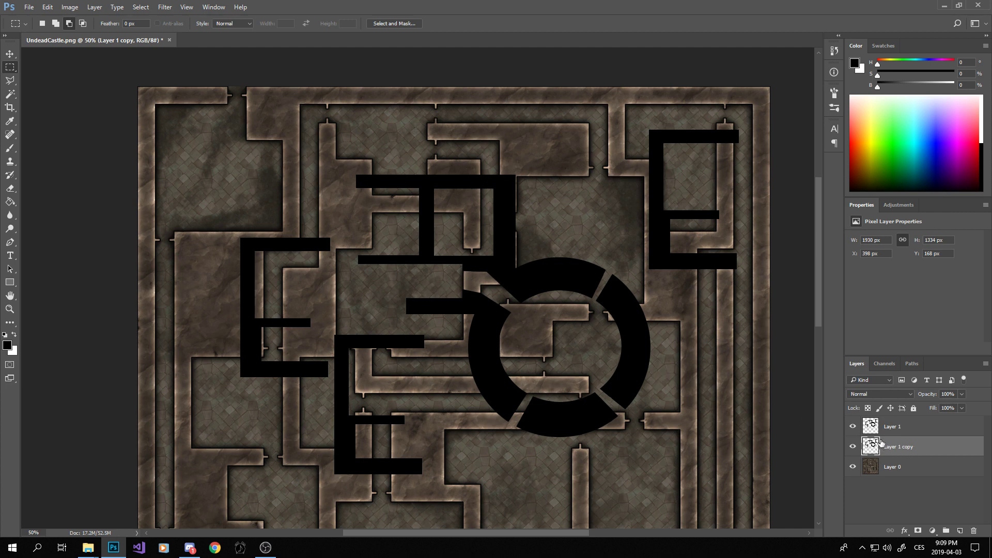
pyautogui.press('Delete')
pyautogui.click(883, 432)
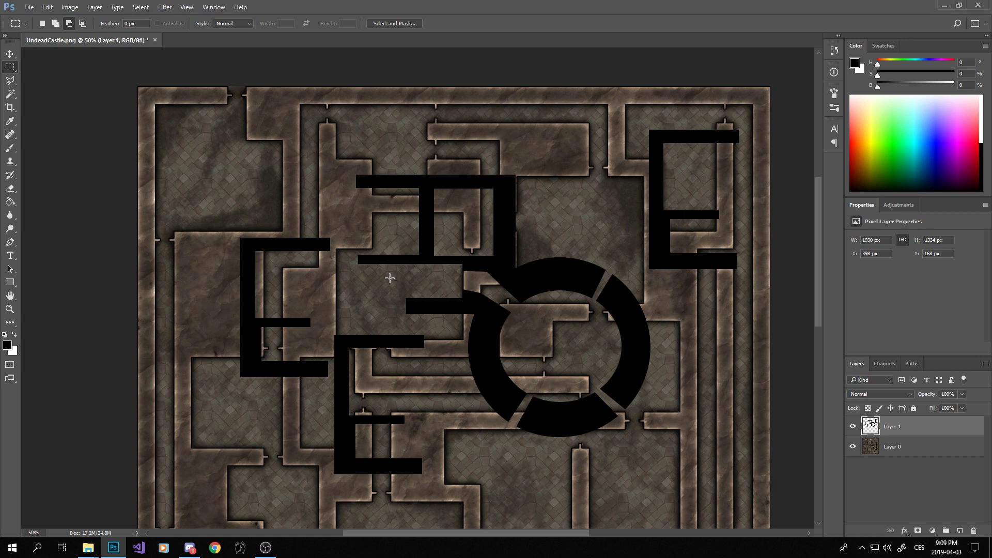
# - Select the ring's lower half and Free Transform it to about 70% width and 66% height, rotated about -47° and moved into the upper-left room
pyautogui.moveTo(452, 330); pyautogui.dragTo(686, 464)
pyautogui.hotkey('ctrl', 't')
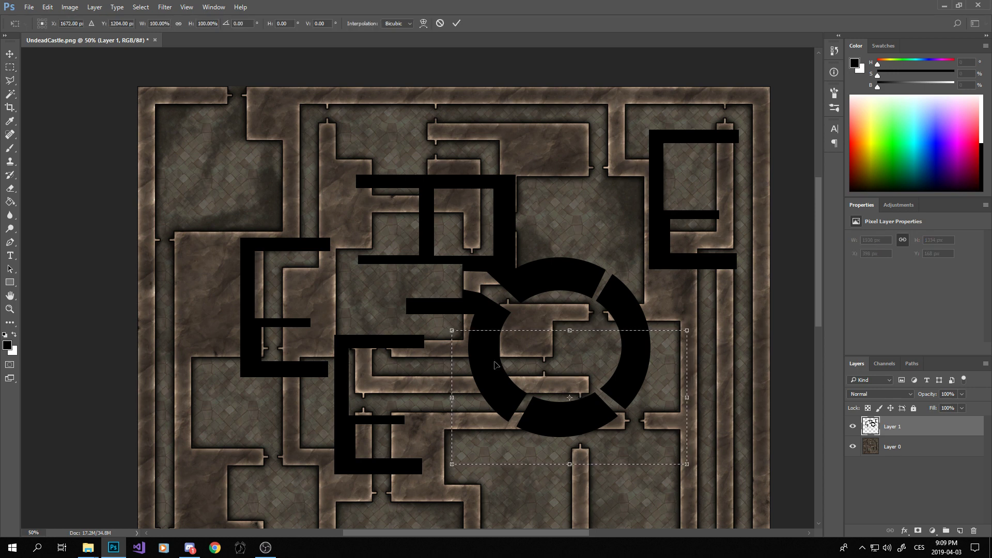
pyautogui.moveTo(569, 331); pyautogui.dragTo(576, 376)
pyautogui.moveTo(451, 420); pyautogui.dragTo(521, 420)
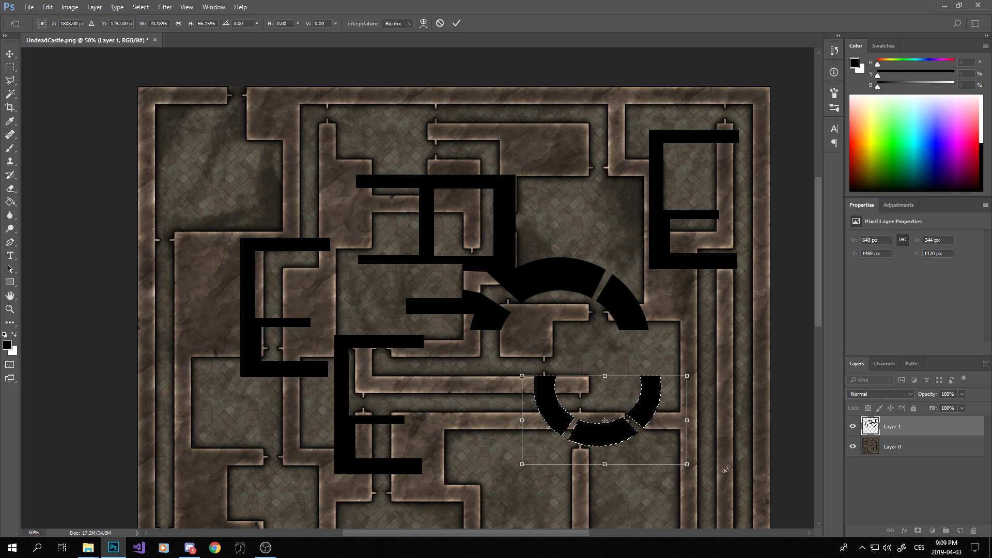
pyautogui.moveTo(726, 468); pyautogui.dragTo(723, 365)
pyautogui.moveTo(620, 377); pyautogui.dragTo(250, 134)
# - Skew two corners of the transformed ring piece in the upper-left room and apply the transformation
pyautogui.rightClick(261, 141)
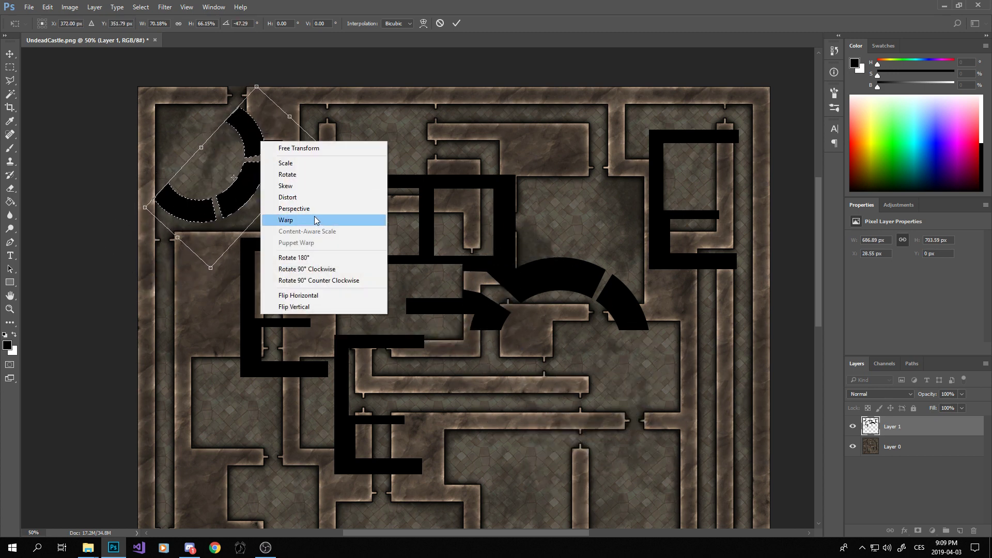
pyautogui.click(285, 186)
pyautogui.moveTo(322, 148); pyautogui.dragTo(309, 135)
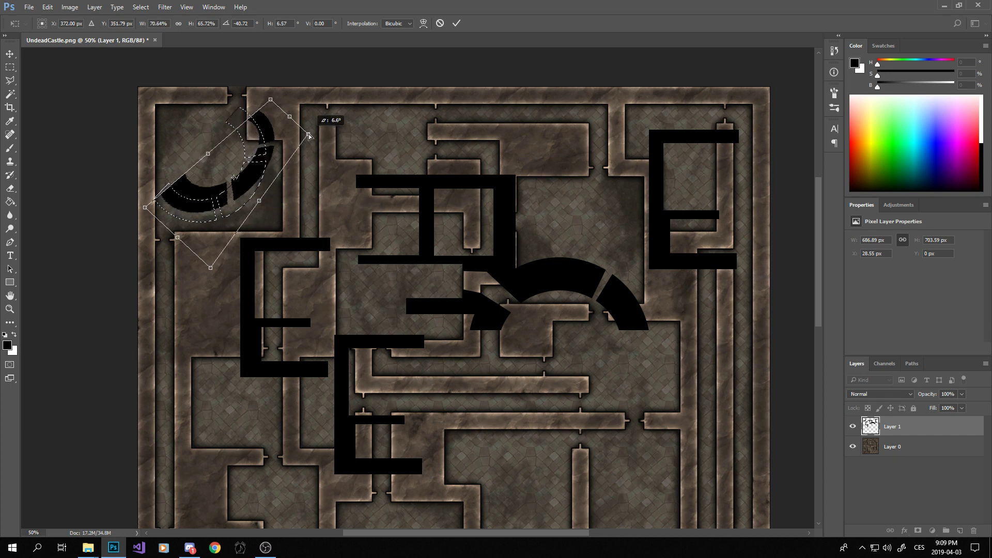
pyautogui.moveTo(211, 268); pyautogui.dragTo(225, 281)
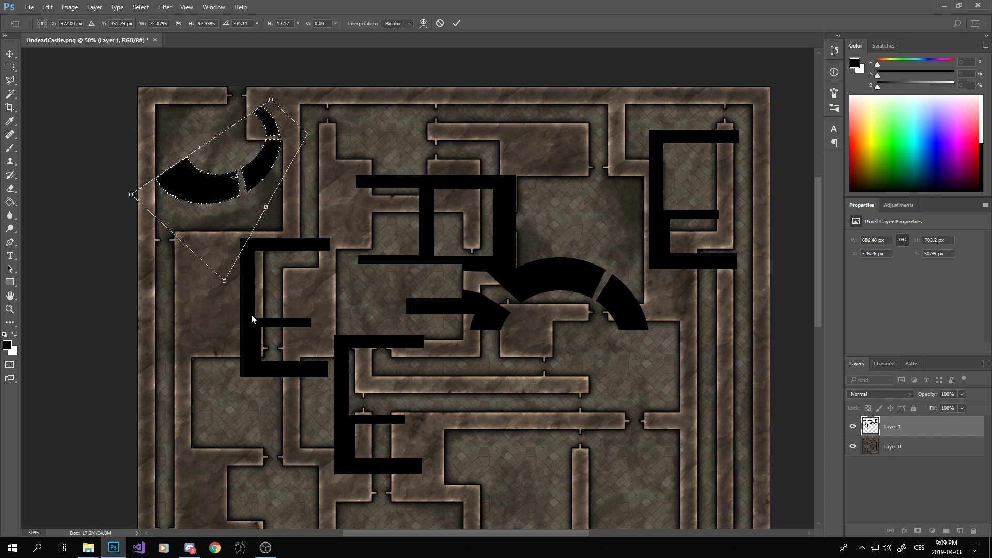
pyautogui.press('Return')
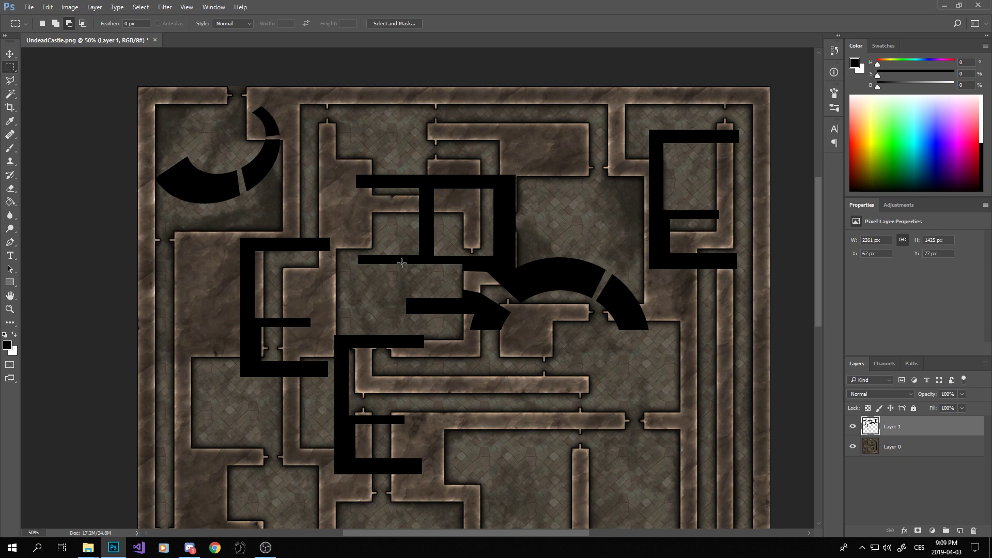
# - Select everything on Layer 1, delete its contents, deselect, and delete the layer
pyautogui.moveTo(401, 264); pyautogui.dragTo(460, 336)
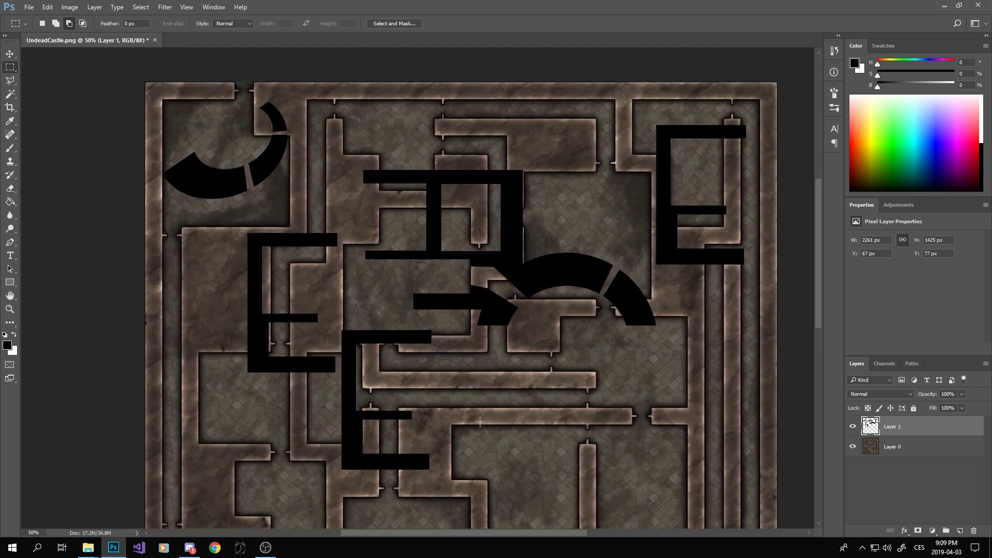
pyautogui.hotkey('ctrl', 'a')
pyautogui.press('Delete')
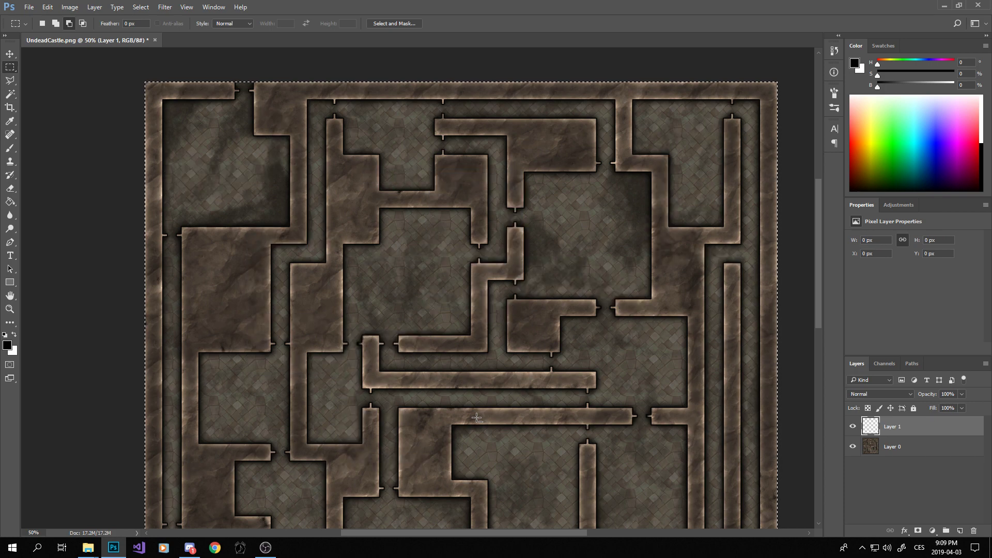
pyautogui.hotkey('ctrl', 'd')
pyautogui.press('Delete')
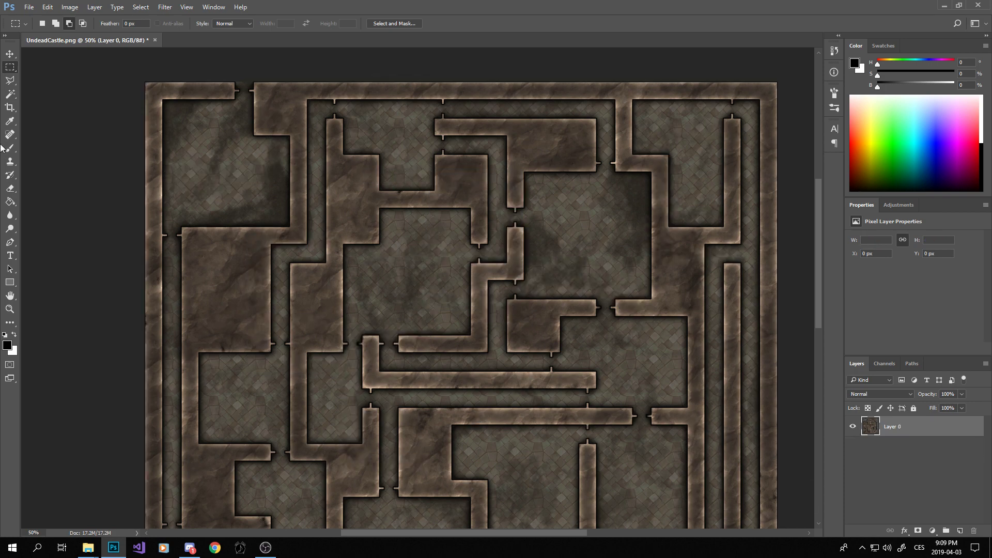
# - Set the Magic Wand tolerance to 0, select the black outline along the dungeon walls, inspect the selection, and deselect it
pyautogui.click(9, 93)
pyautogui.hotkey('ctrl', '1')
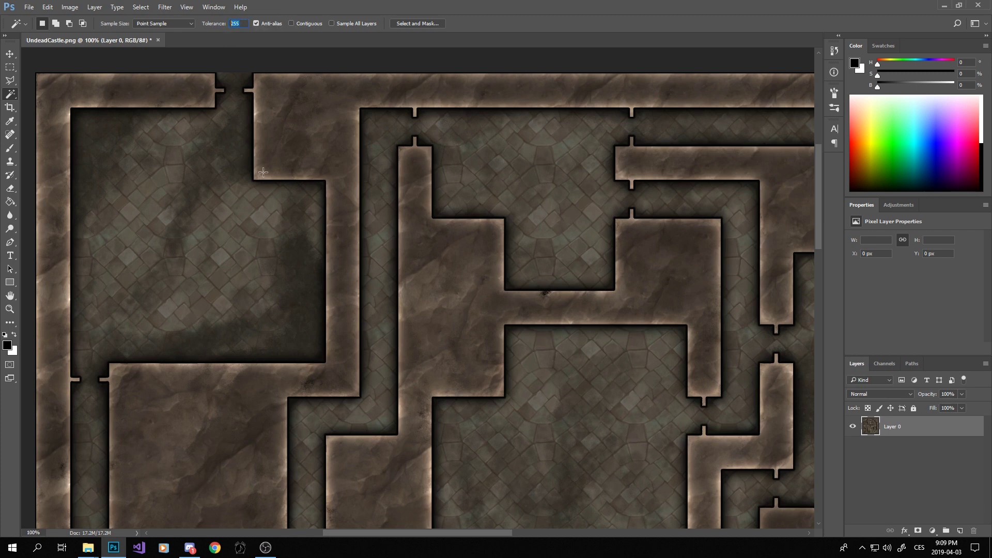
pyautogui.write('0')
pyautogui.scroll(1, 311, 342)
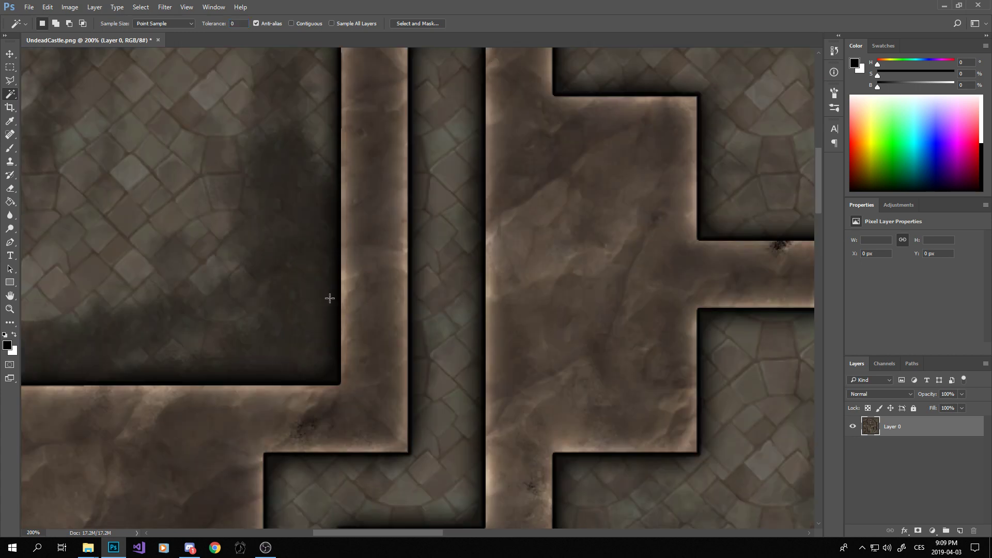
pyautogui.click(339, 287)
pyautogui.scroll(-1, 340, 287)
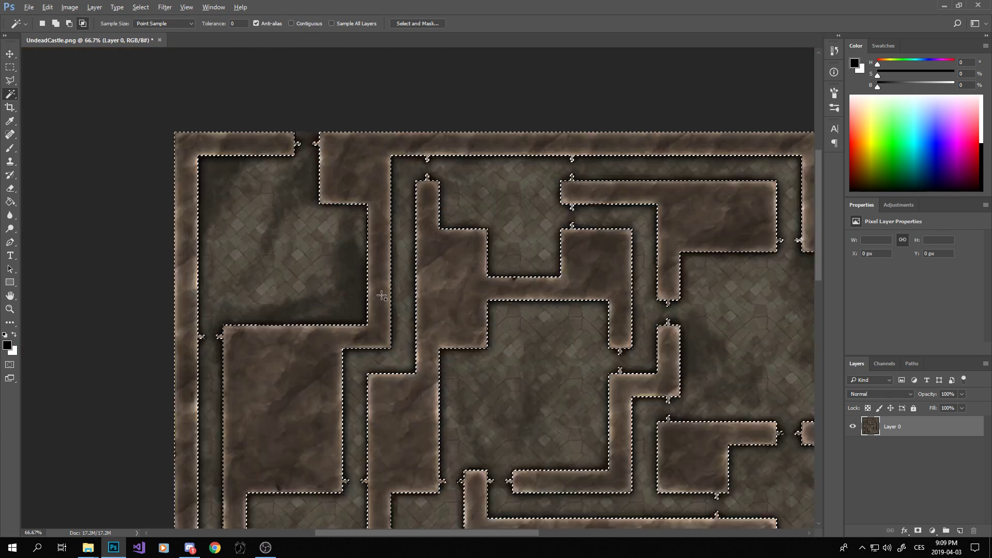
pyautogui.scroll(1, 346, 243)
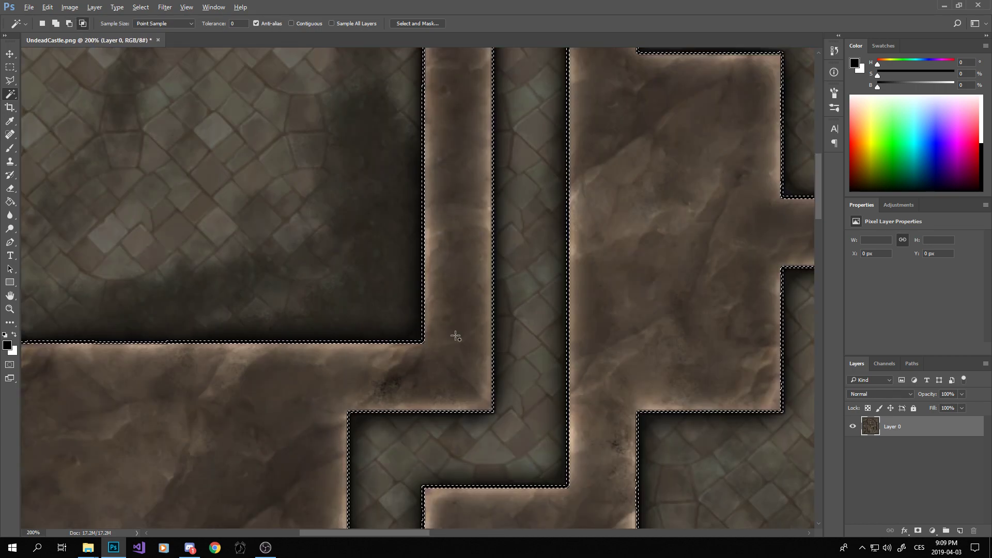
pyautogui.hotkey('ctrl', 'd')
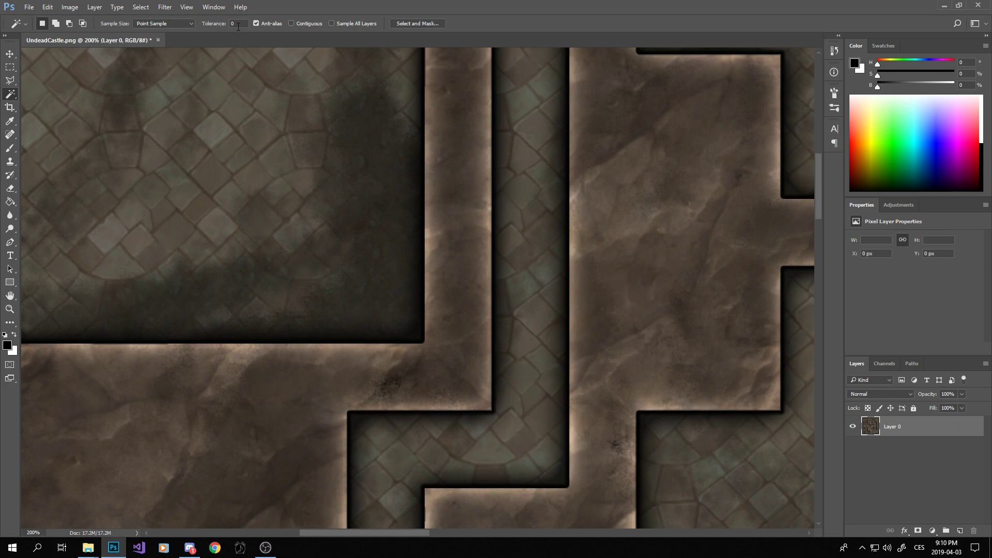
# - Set the Magic Wand tolerance to 20, select tones matching the upper-left room's floor, and deselect
pyautogui.click(305, 181)
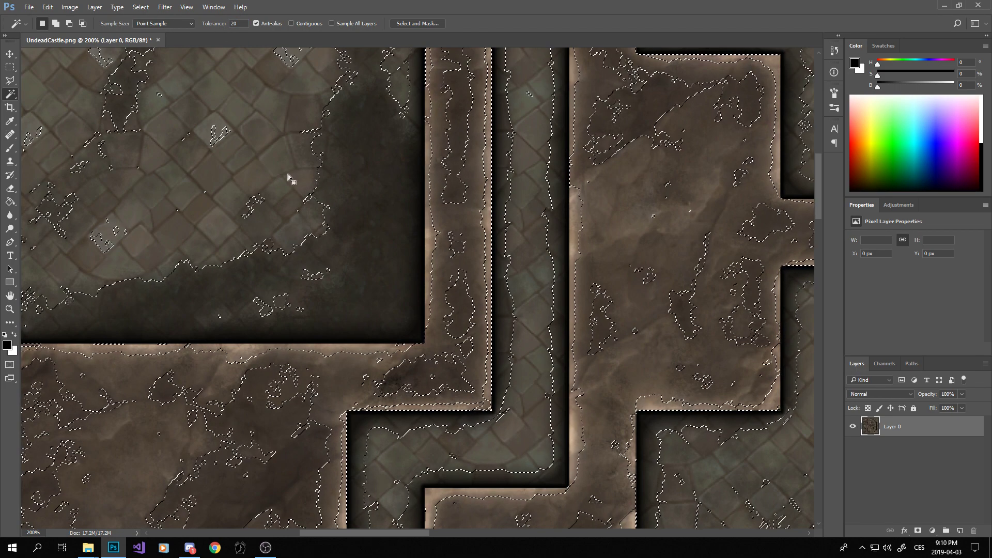
pyautogui.hotkey('ctrl', 'd')
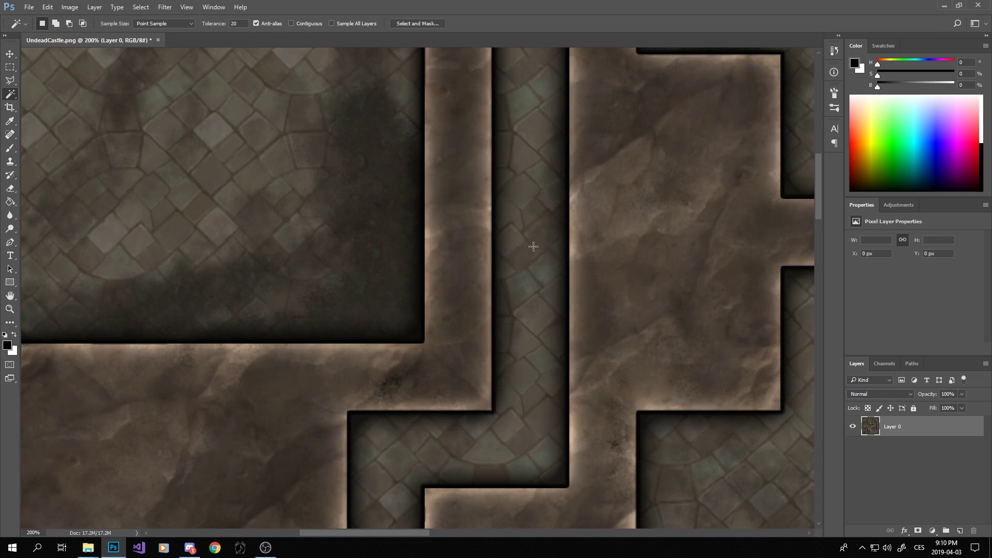
# - Select tones matching the narrow corridor's floor with the Magic Wand at tolerance 20 and at tolerance 3, deselecting after each
pyautogui.click(512, 270)
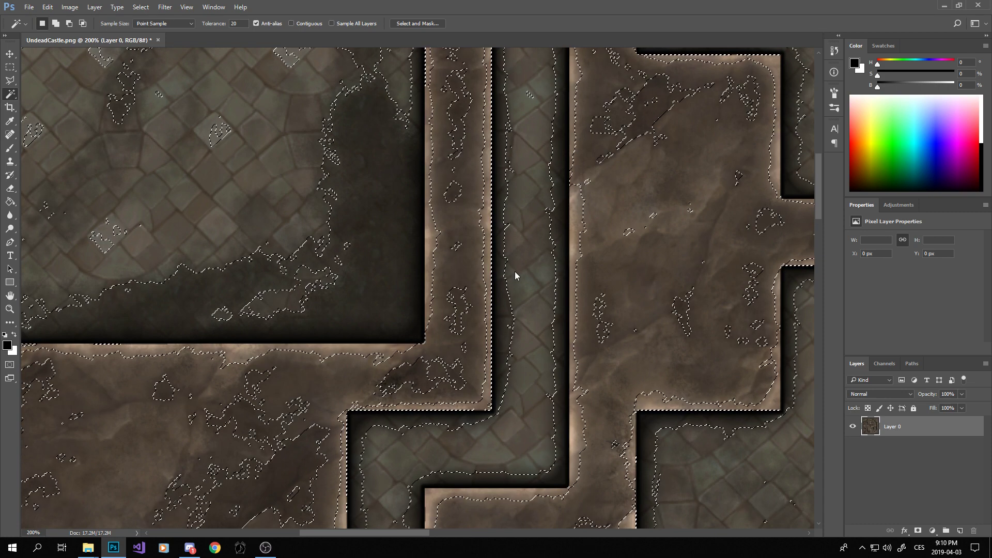
pyautogui.hotkey('ctrl', 'd')
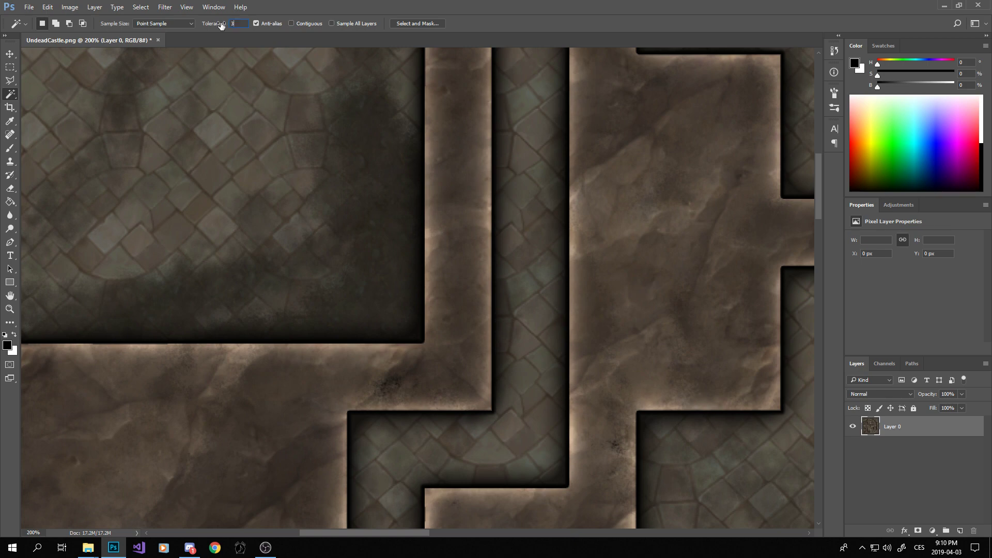
pyautogui.press('Return')
pyautogui.click(519, 272)
pyautogui.hotkey('ctrl', 'd')
# - Select the corridor floor's tones at tolerance 3 and delete them, then undo the deletion and deselect
pyautogui.click(535, 293)
pyautogui.scroll(-1, 496, 239)
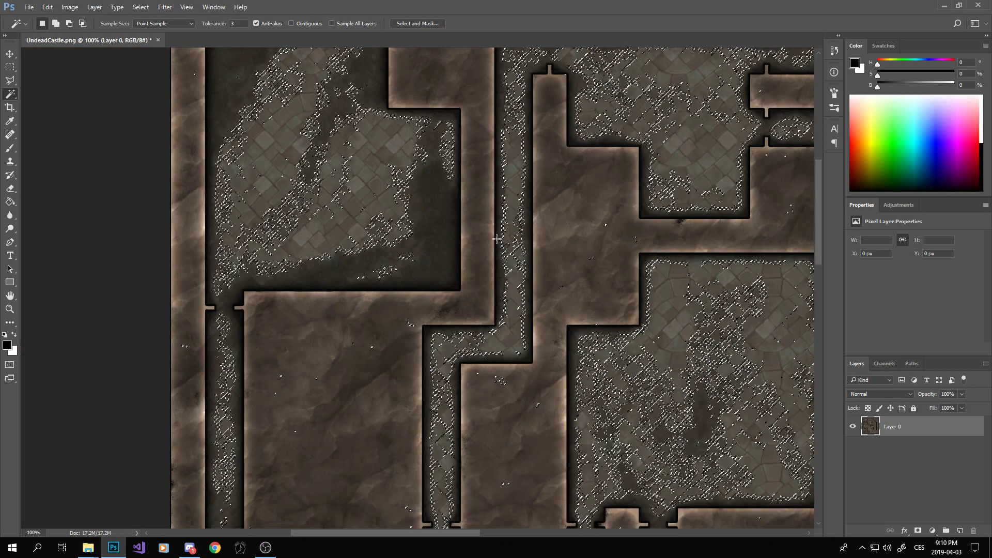
pyautogui.press('Delete')
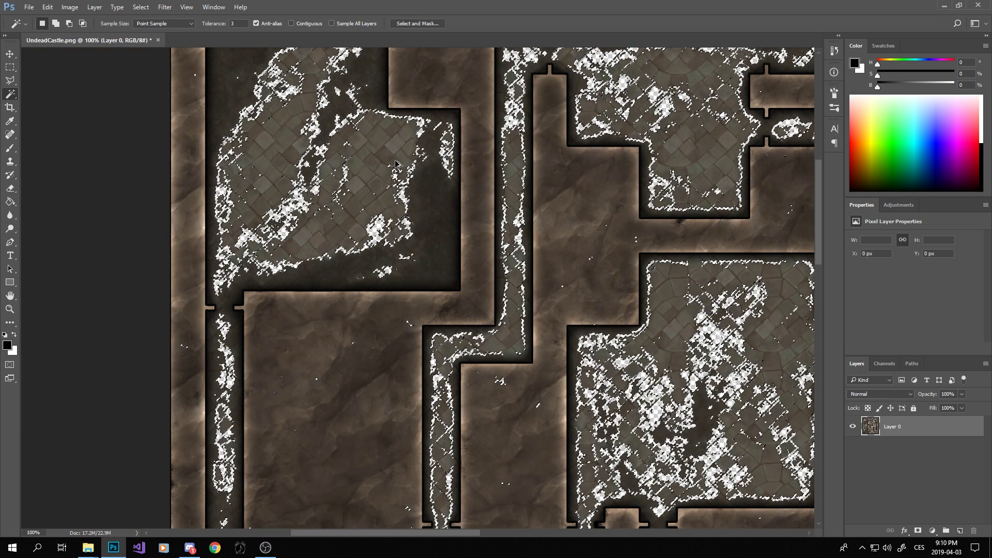
pyautogui.hotkey('ctrl', 'z')
pyautogui.hotkey('ctrl', 'd')
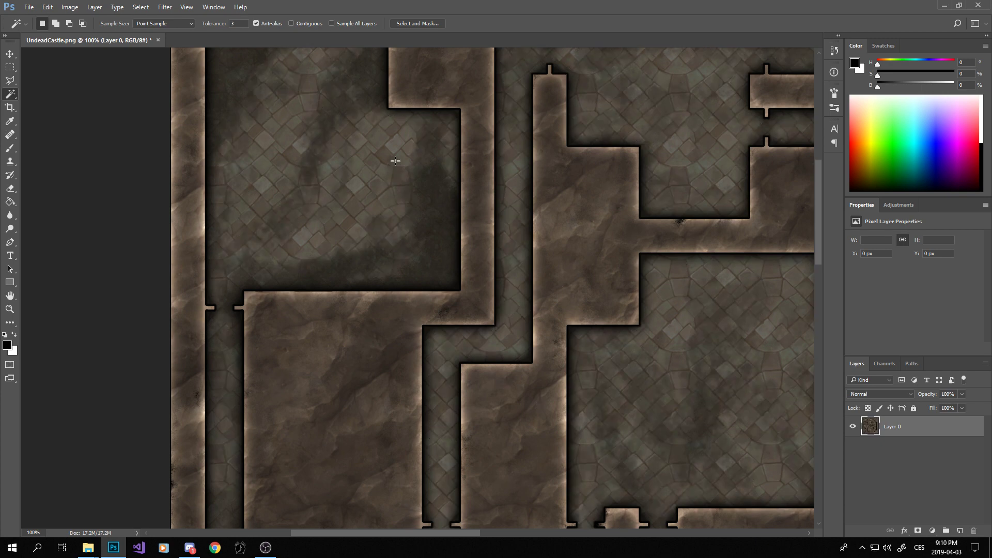
# - Set the Magic Wand tolerance to 255
pyautogui.write('255')
pyautogui.press('Return')
pyautogui.hotkey('ctrl', 'd')
# - Select a rectangle across the upper-left room and the neighbouring walls with the Rectangular Marquee and delete its contents
pyautogui.scroll(-1, 426, 212)
pyautogui.press('m')
pyautogui.moveTo(295, 134); pyautogui.dragTo(523, 278)
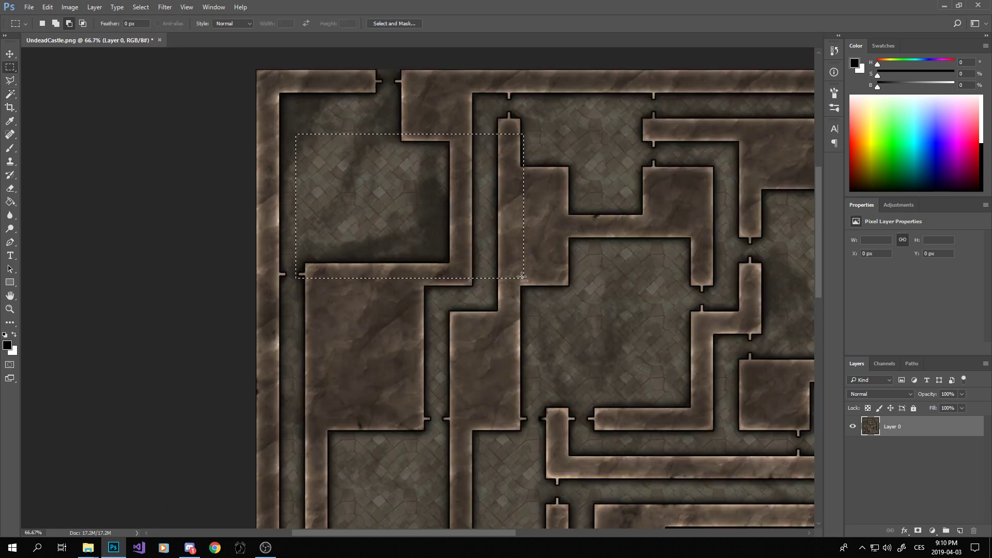
pyautogui.press('Delete')
# - Select all remaining map pixels with the Magic Wand at tolerance 255 and invert the selection to the deleted rectangle
pyautogui.press('w')
pyautogui.click(642, 304)
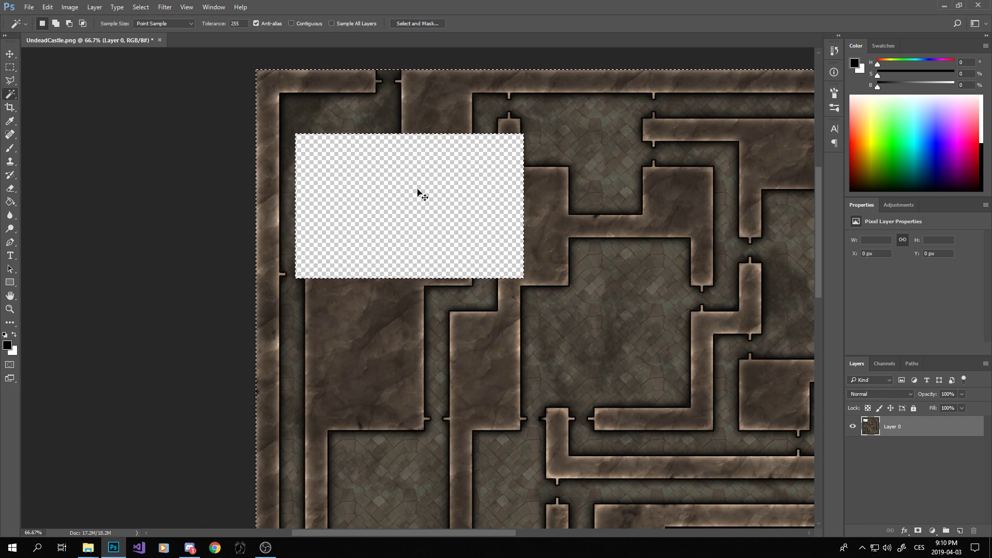
pyautogui.hotkey('ctrl', 'alt', 'i')
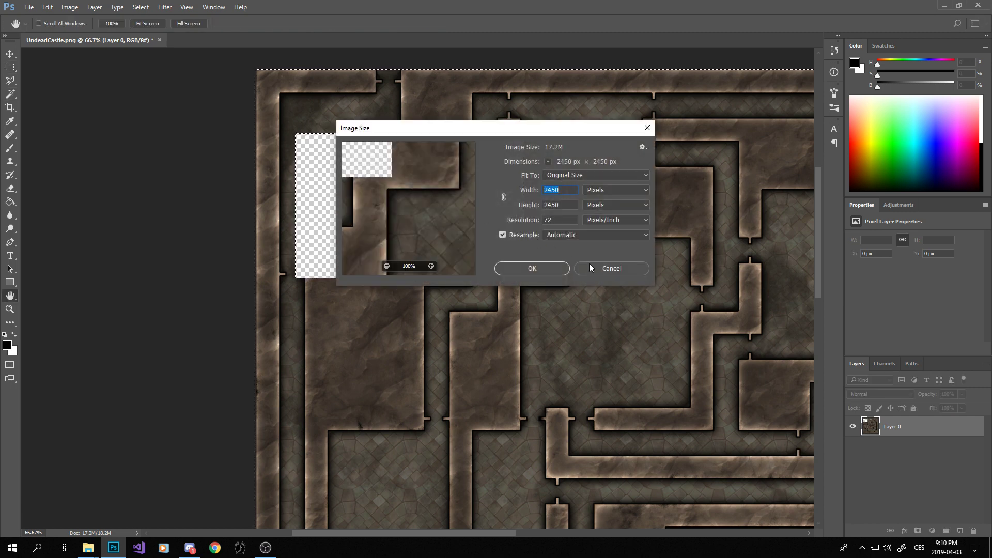
pyautogui.click(597, 267)
pyautogui.hotkey('ctrl', 'd')
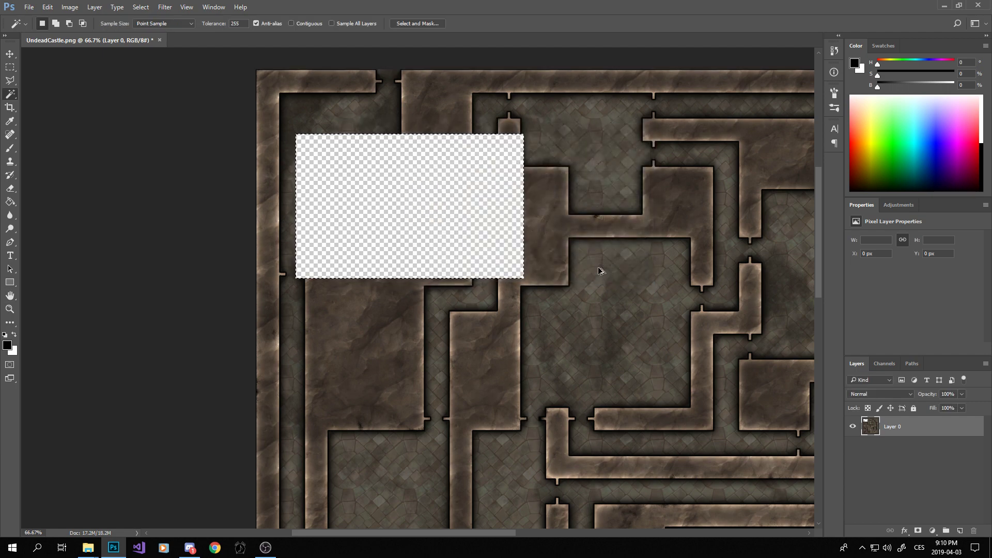
# - Undo the deletion of the rectangular area and clear the selection
pyautogui.hotkey('ctrl', 'z')
pyautogui.hotkey('ctrl', 'd')
# - Try a rectangular marquee over the central room's floor and turn on the grid over the map
pyautogui.moveTo(592, 266); pyautogui.dragTo(382, 249)
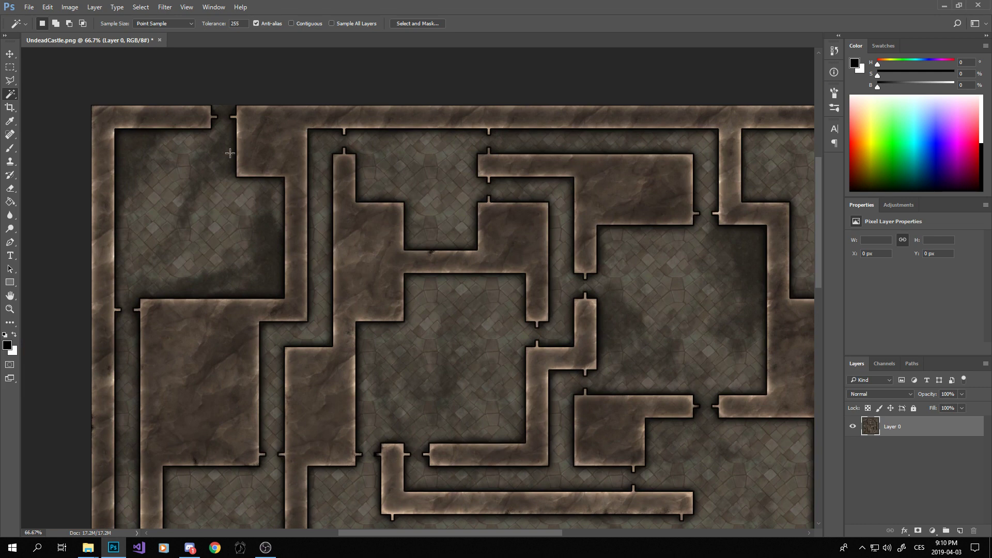
pyautogui.press('m')
pyautogui.moveTo(405, 272); pyautogui.dragTo(525, 436)
pyautogui.hotkey('ctrl', "'")
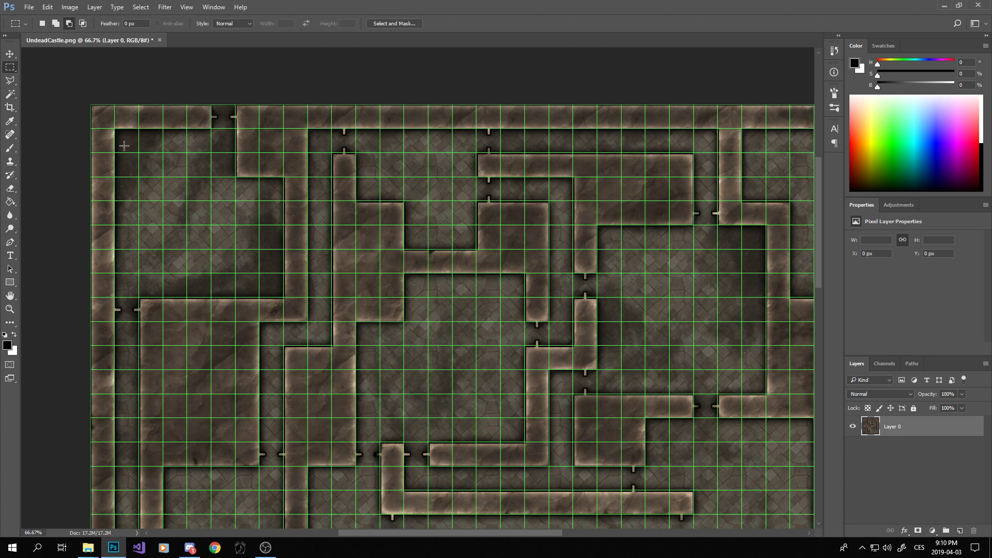
# - Select the upper-left room's floor along the grid lines, including its upper doorway and the narrow corridor below the room
pyautogui.moveTo(114, 129); pyautogui.dragTo(202, 177)
pyautogui.moveTo(211, 105); pyautogui.dragTo(235, 161)
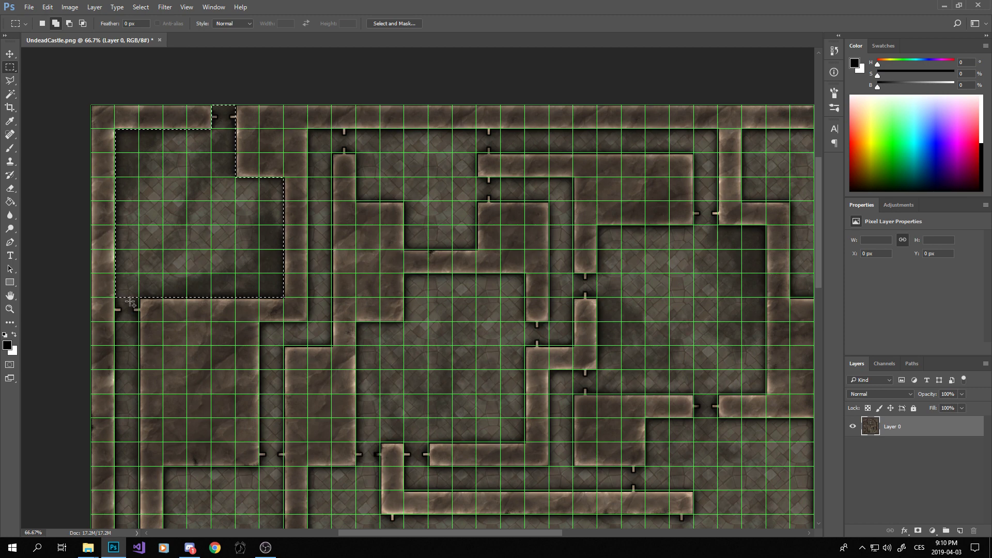
pyautogui.moveTo(115, 298); pyautogui.dragTo(139, 466)
# - Add the L-shaped corridor beside the upper-left room to the selection, check the combined outline, and deselect
pyautogui.moveTo(305, 378); pyautogui.dragTo(297, 304)
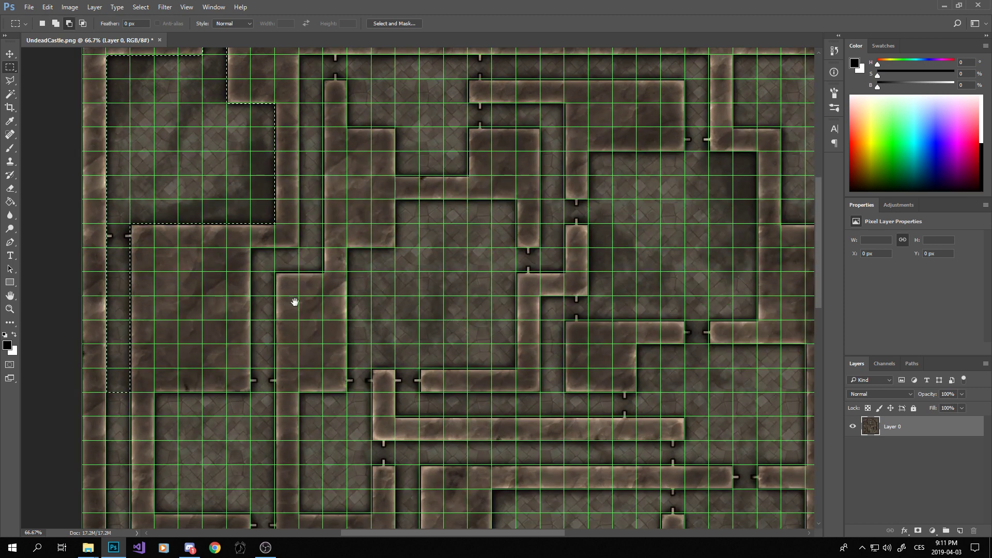
pyautogui.moveTo(300, 55); pyautogui.dragTo(323, 272)
pyautogui.moveTo(324, 272); pyautogui.dragTo(251, 248)
pyautogui.moveTo(242, 188); pyautogui.dragTo(277, 277)
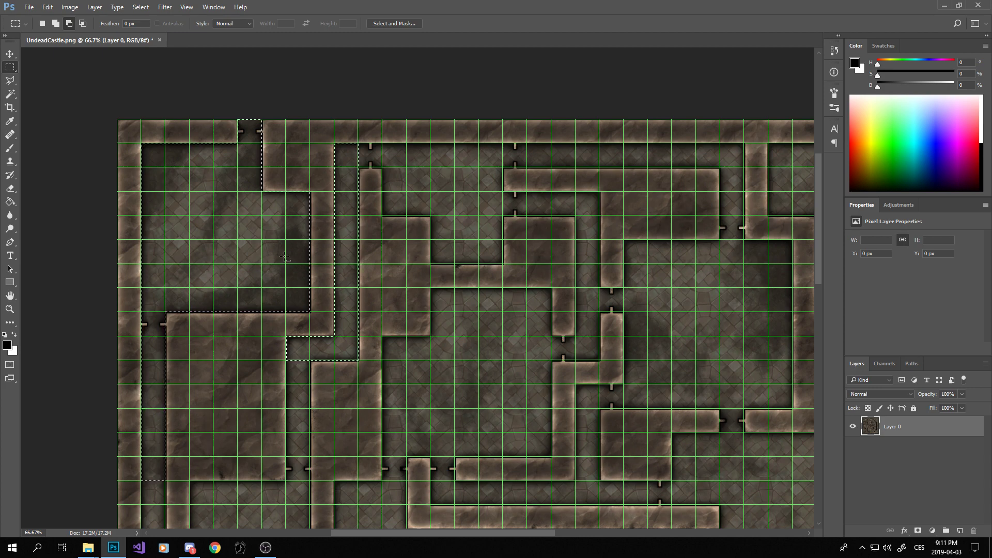
pyautogui.hotkey('ctrl', 'd')
# - Select the central room's L-shaped floor along the grid by combining two rectangular marquees
pyautogui.hscroll(3, 459, 236)
pyautogui.scroll(-1, 458, 237)
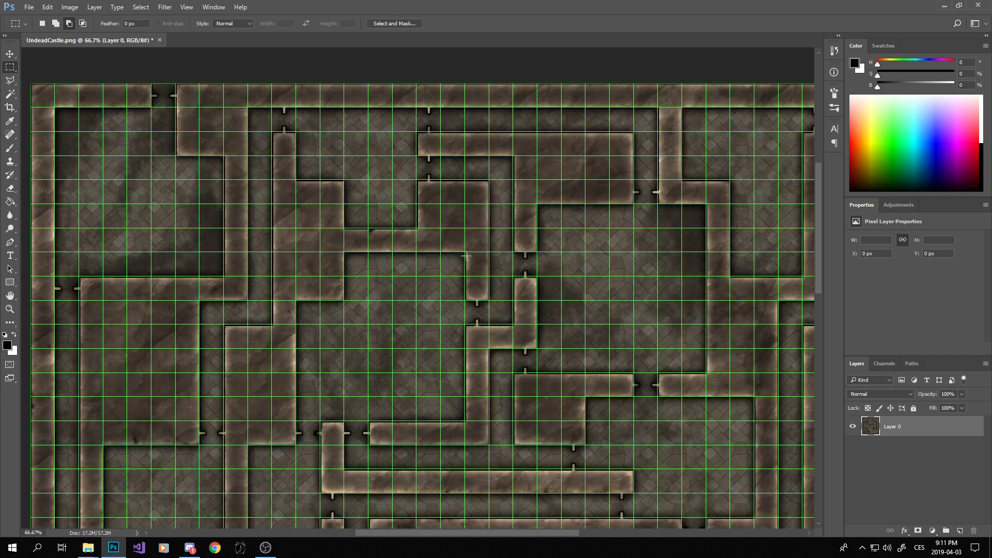
pyautogui.moveTo(465, 253); pyautogui.dragTo(344, 420)
pyautogui.keyDown('shift'); pyautogui.moveTo(296, 301); pyautogui.dragTo(369, 419); pyautogui.keyUp('shift')
# - Smooth the central room's selection and inspect its rounded corner up close
pyautogui.click(142, 9)
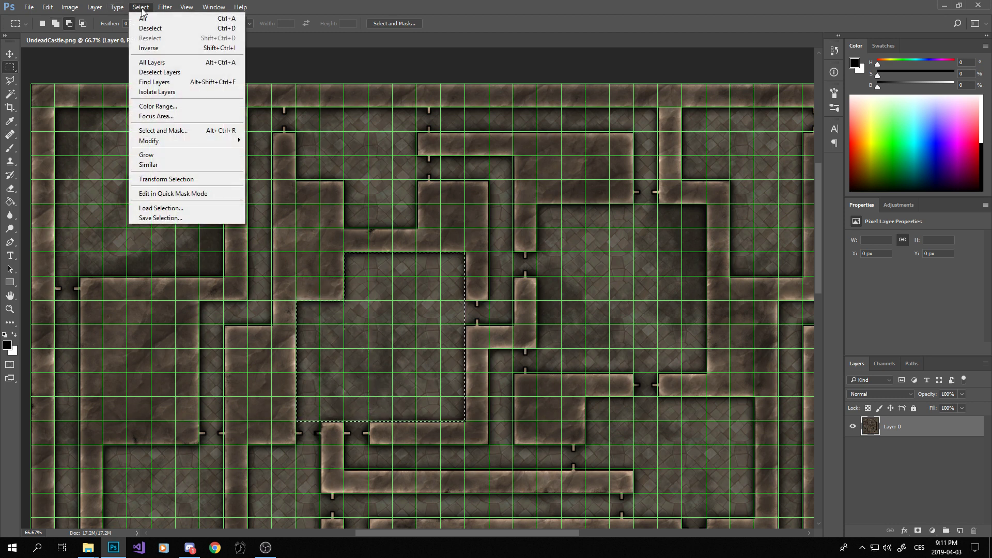
pyautogui.moveTo(168, 147)
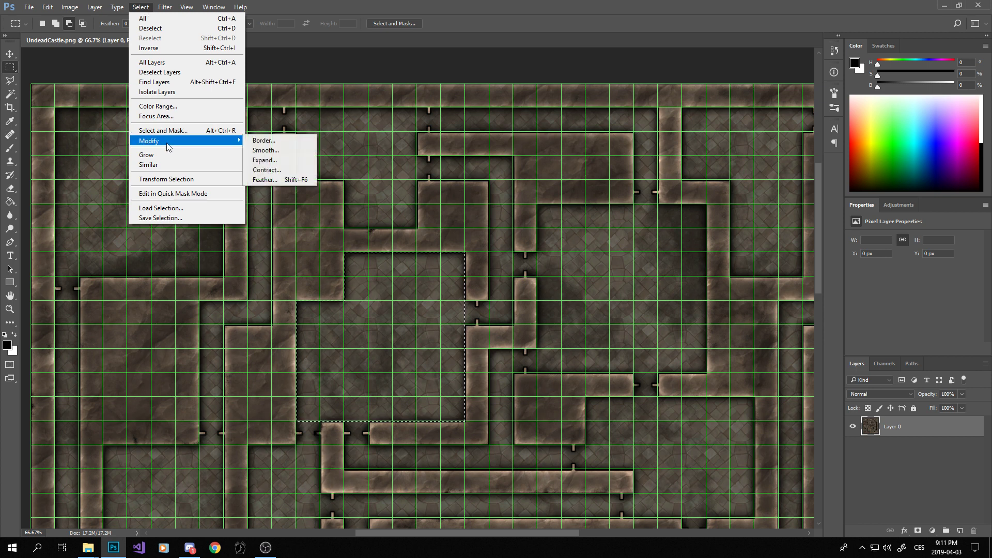
pyautogui.click(279, 150)
pyautogui.click(540, 182)
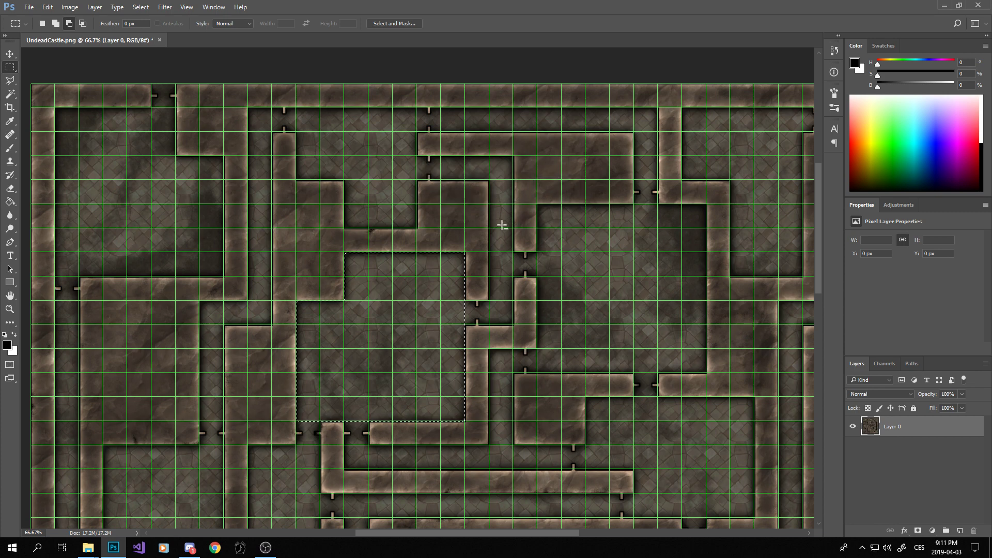
pyautogui.scroll(6, 356, 259)
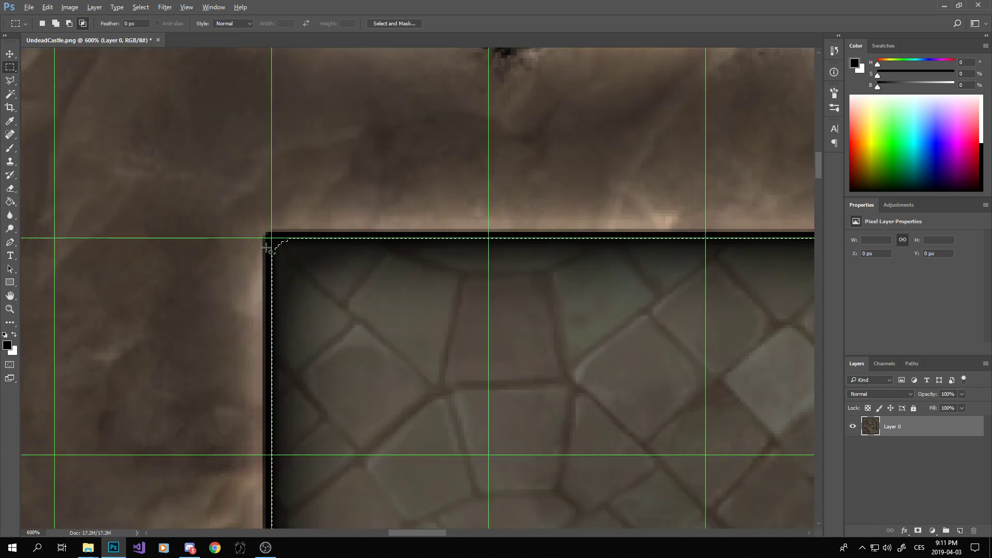
pyautogui.scroll(-5, 267, 249)
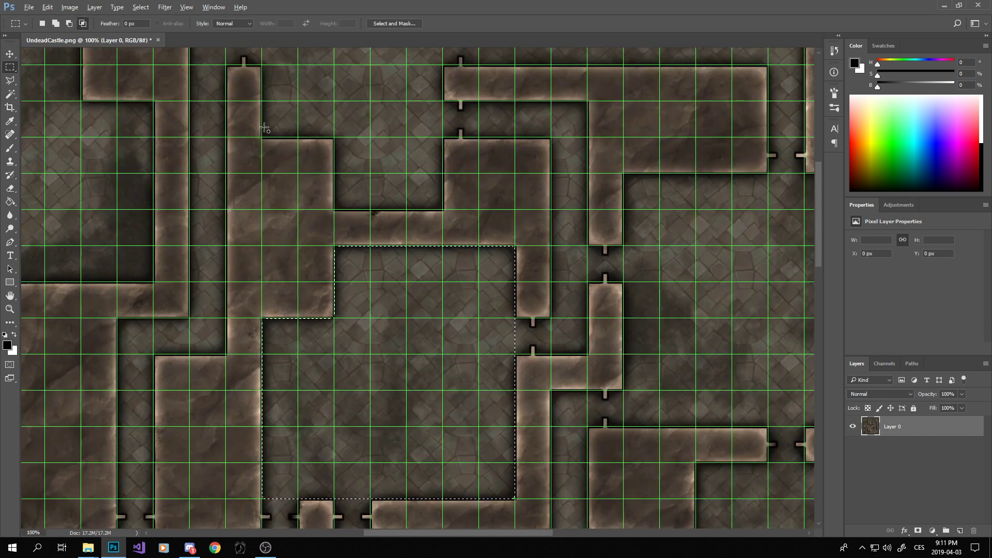
# - Expand the central room's selection outward past the black wall outline
pyautogui.scroll(1, 264, 127)
pyautogui.click(141, 7)
pyautogui.moveTo(184, 141)
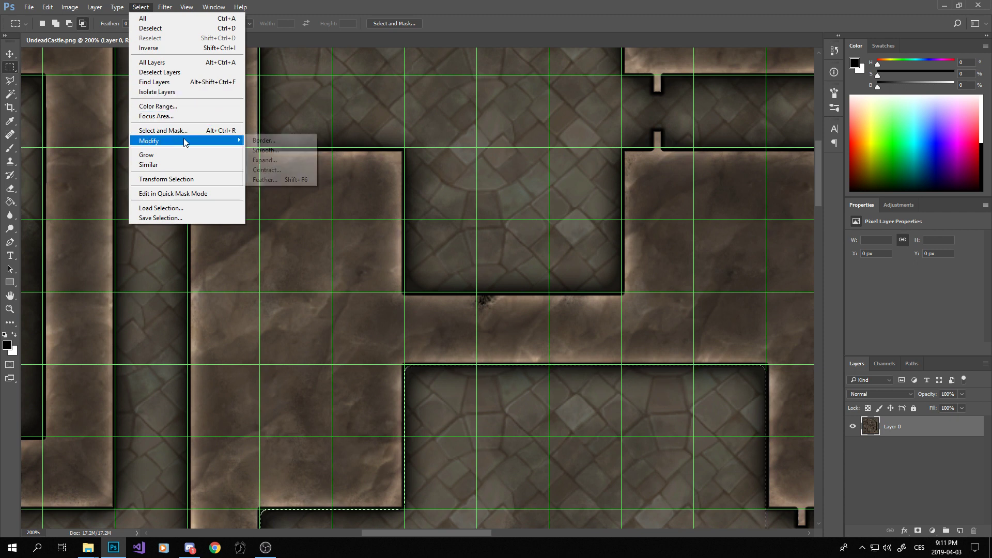
pyautogui.click(277, 160)
pyautogui.click(319, 201)
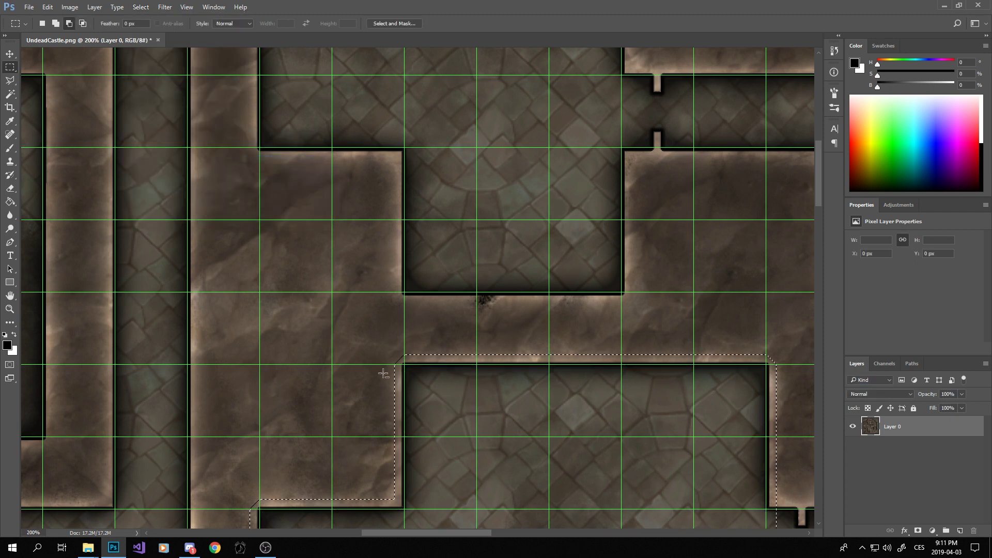
# - Contract the central room's selection by 20 pixels, inspect its edges, and deselect
pyautogui.click(147, 11)
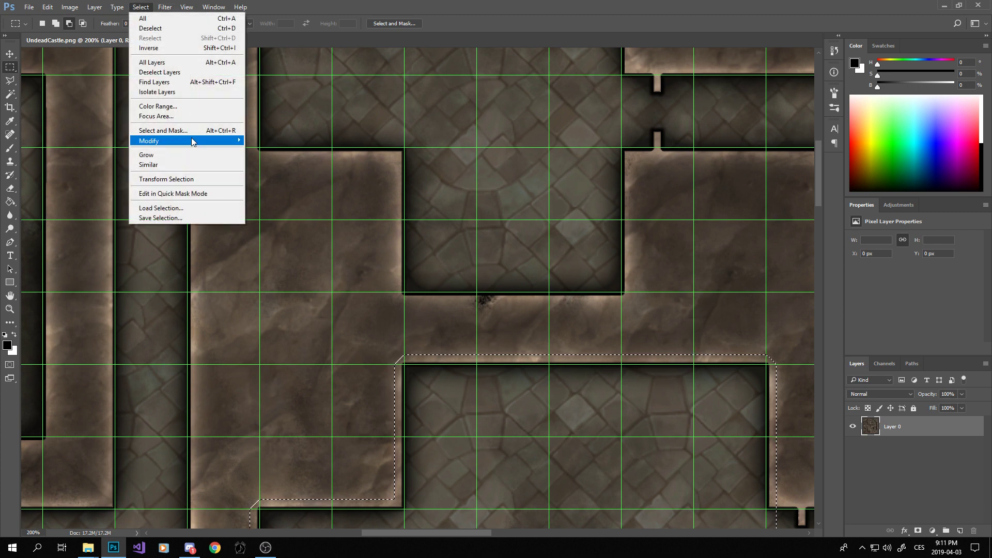
pyautogui.moveTo(191, 137)
pyautogui.click(279, 170)
pyautogui.write('20')
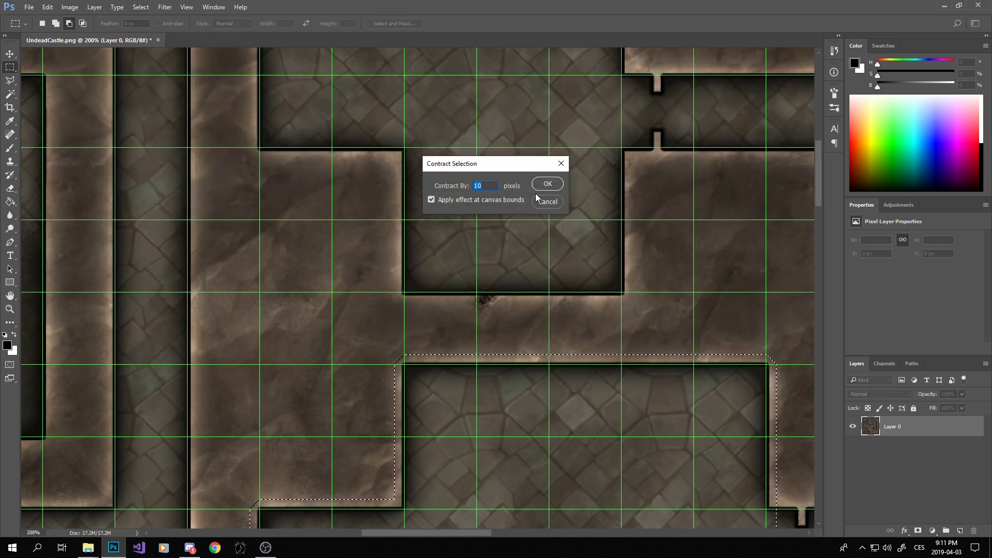
pyautogui.click(547, 184)
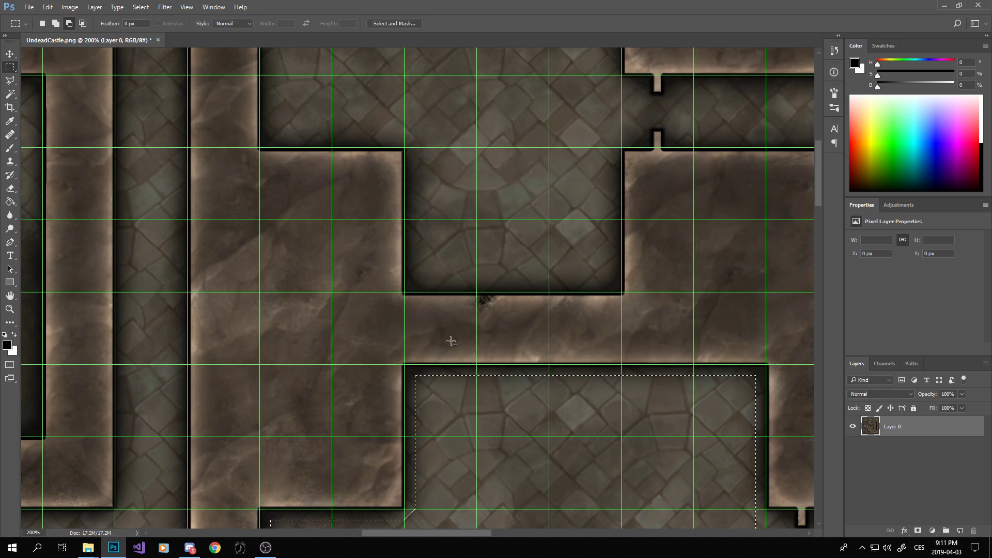
pyautogui.moveTo(548, 418); pyautogui.dragTo(436, 104)
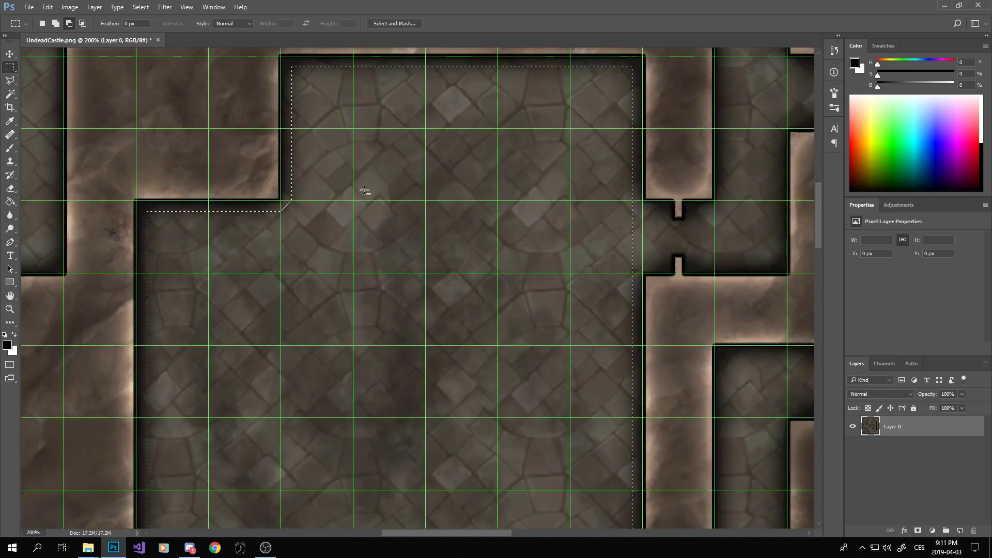
pyautogui.scroll(3, 346, 192)
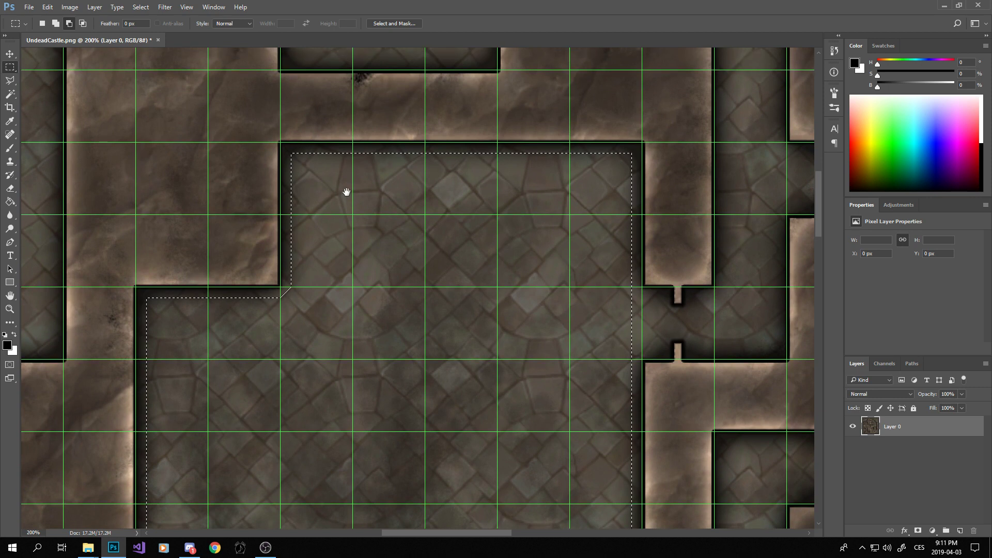
pyautogui.hotkey('ctrl', 'd')
# - Select the entire canvas, turn off the grid, and clear the selection
pyautogui.click(141, 8)
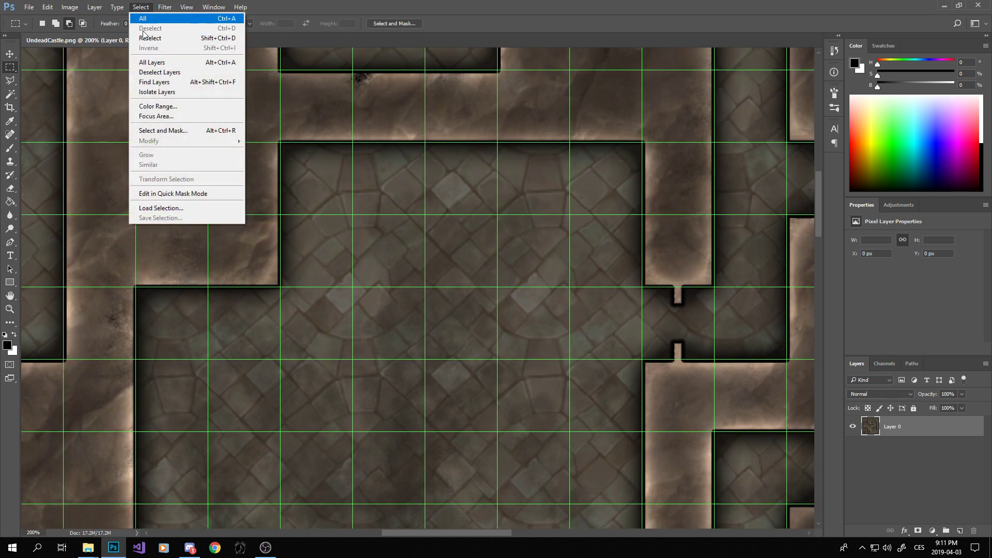
pyautogui.click(143, 7)
pyautogui.hotkey('ctrl', '-')
pyautogui.hotkey('ctrl', '-')
pyautogui.hotkey('ctrl', '-')
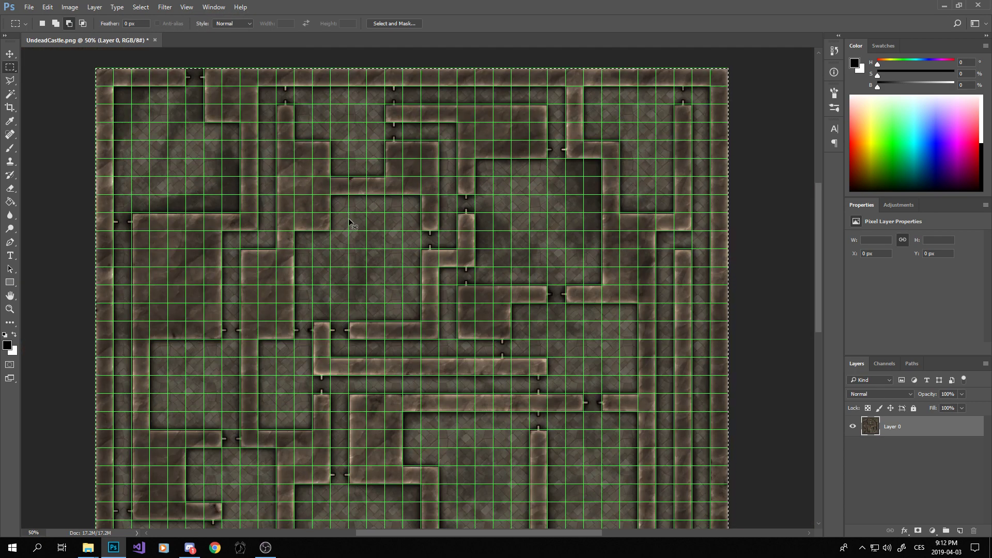
pyautogui.hotkey('ctrl', "'")
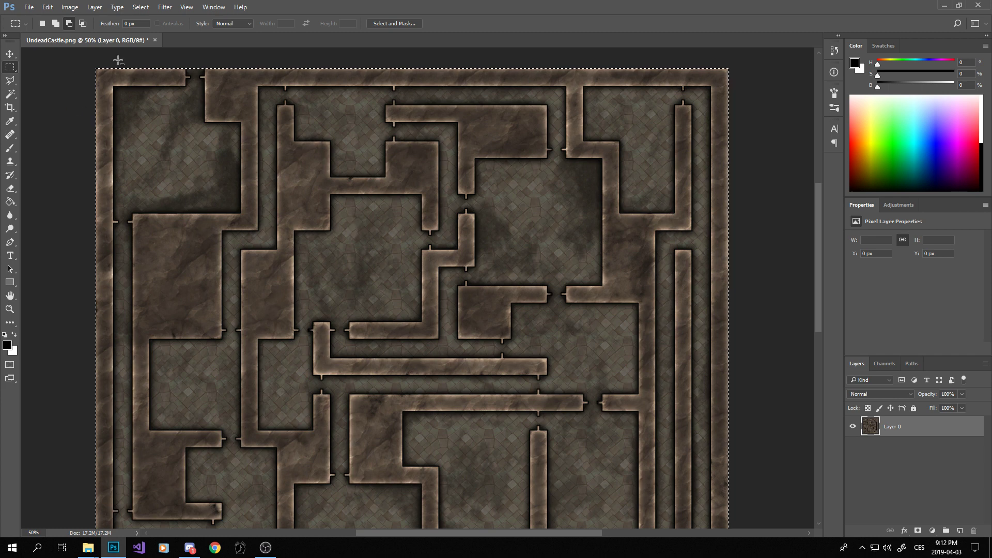
pyautogui.hotkey('ctrl', 'a')
pyautogui.hotkey('ctrl', 'd')
# - Select a rectangle about 706 by 534 px over the central room and add a second overlapping rectangle toward its upper right
pyautogui.moveTo(234, 195); pyautogui.dragTo(414, 333)
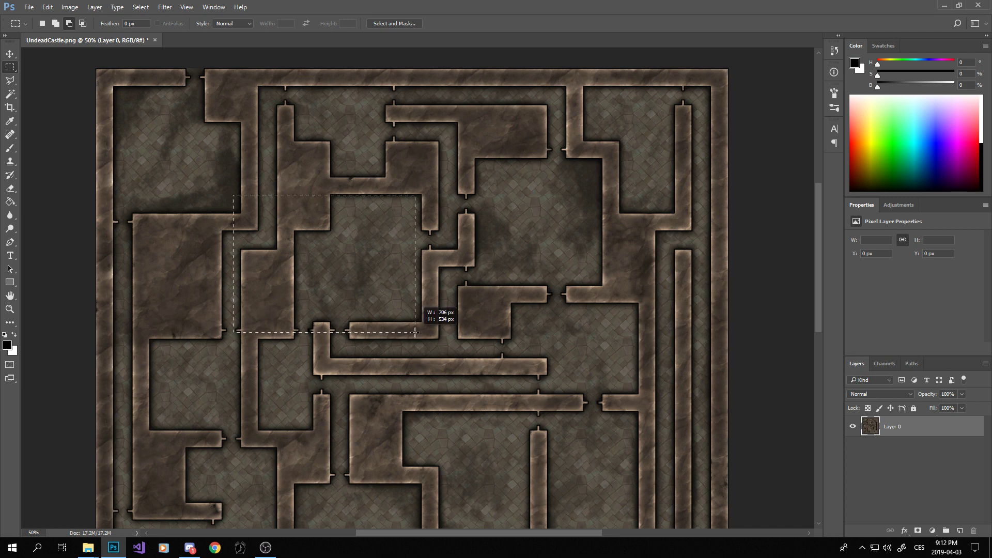
pyautogui.keyDown('shift'); pyautogui.moveTo(357, 141); pyautogui.dragTo(517, 255); pyautogui.keyUp('shift')
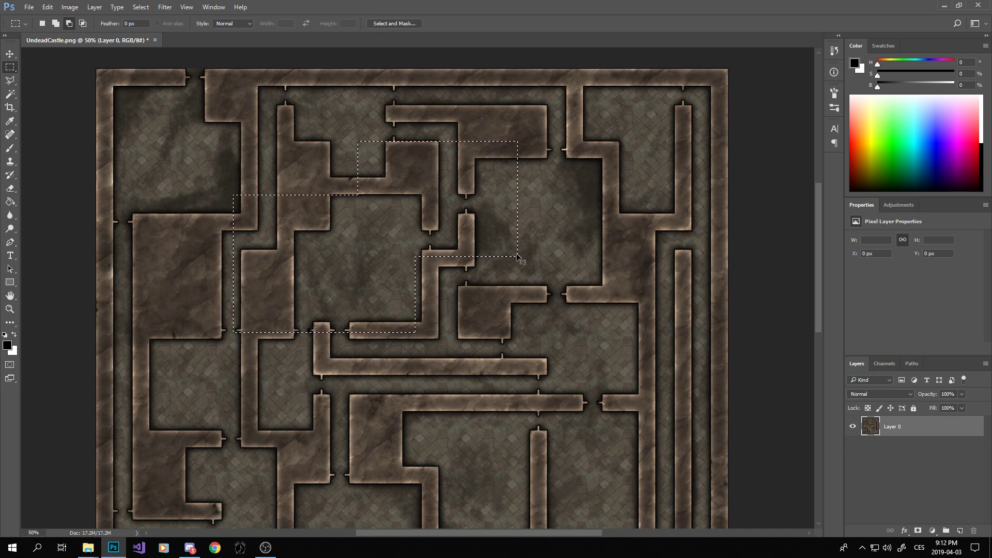
# - Invert the combined rectangular selection, invert it back, and deselect
pyautogui.hotkey('ctrl', 'shift', 'i')
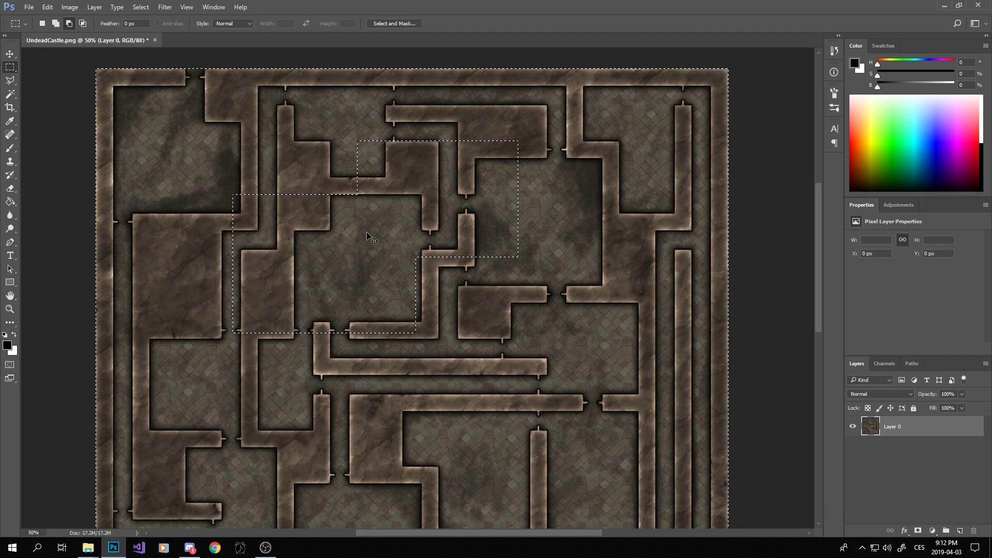
pyautogui.hotkey('ctrl', 'shift', 'i')
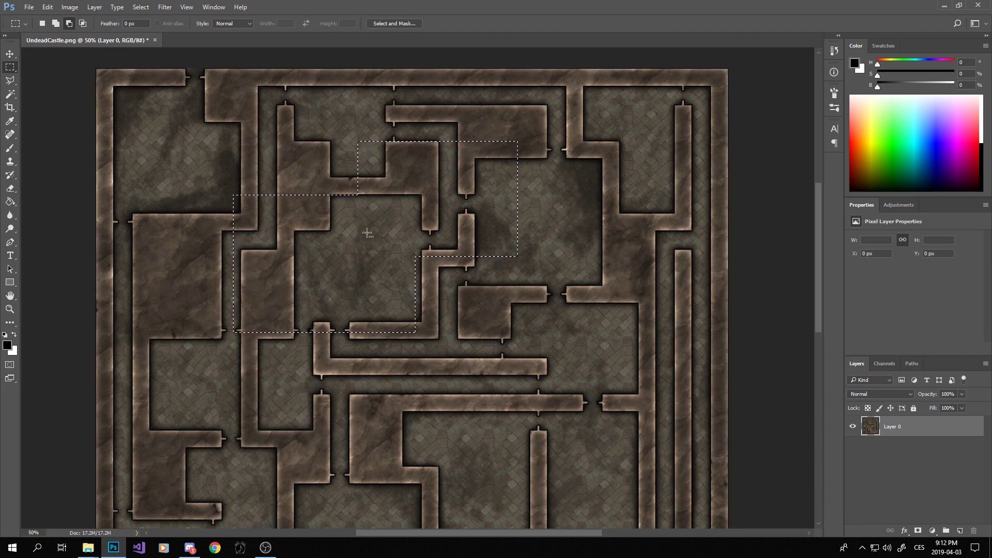
pyautogui.hotkey('ctrl', 'd')
# - Select a rectangular area around the central room with the Rectangular Marquee
pyautogui.moveTo(475, 329); pyautogui.dragTo(445, 350)
pyautogui.moveTo(228, 187); pyautogui.dragTo(408, 306)
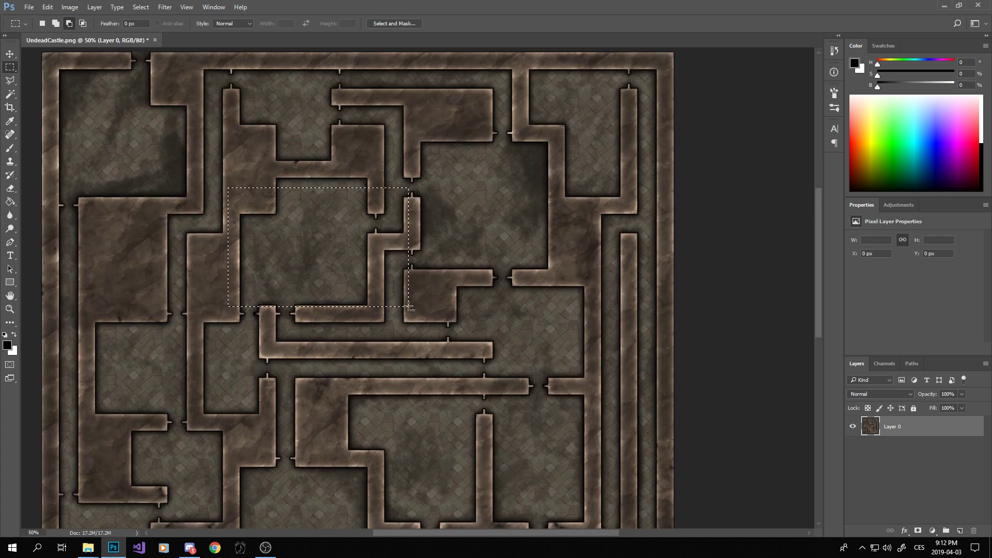
# - Create a new layer with default settings and fill the selected rectangle over the central room with black using the Paint Bucket
pyautogui.hotkey('ctrl', 'shift', 'n')
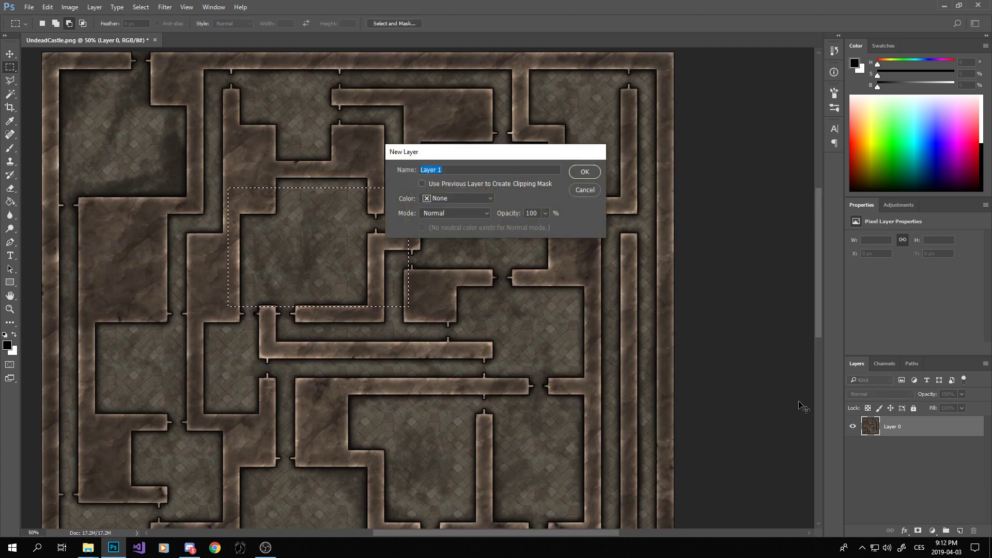
pyautogui.press('Return')
pyautogui.press('g')
pyautogui.click(335, 244)
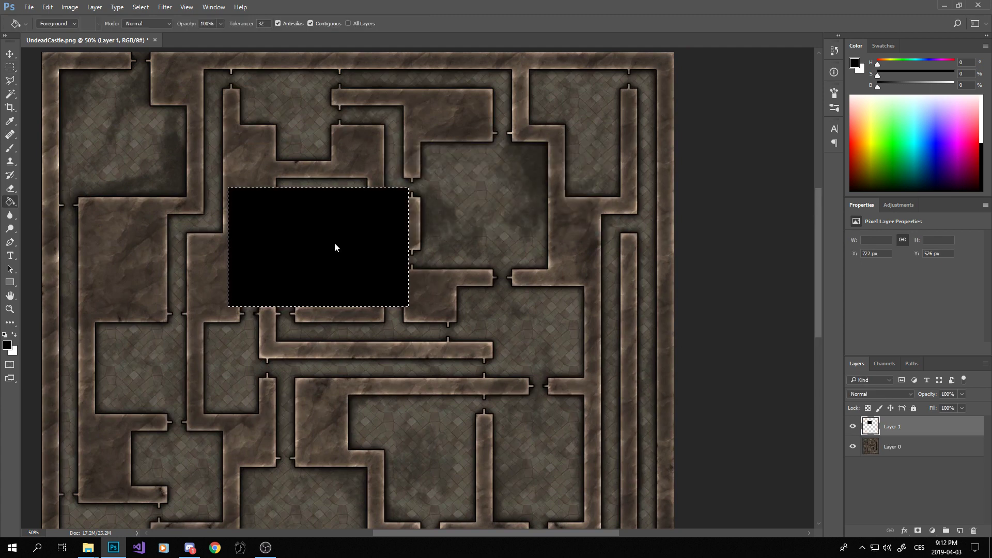
# - Clear the selection and fill the entire new layer with black, and finish by deleting that layer
pyautogui.hotkey('ctrl', 'd')
pyautogui.click(509, 376)
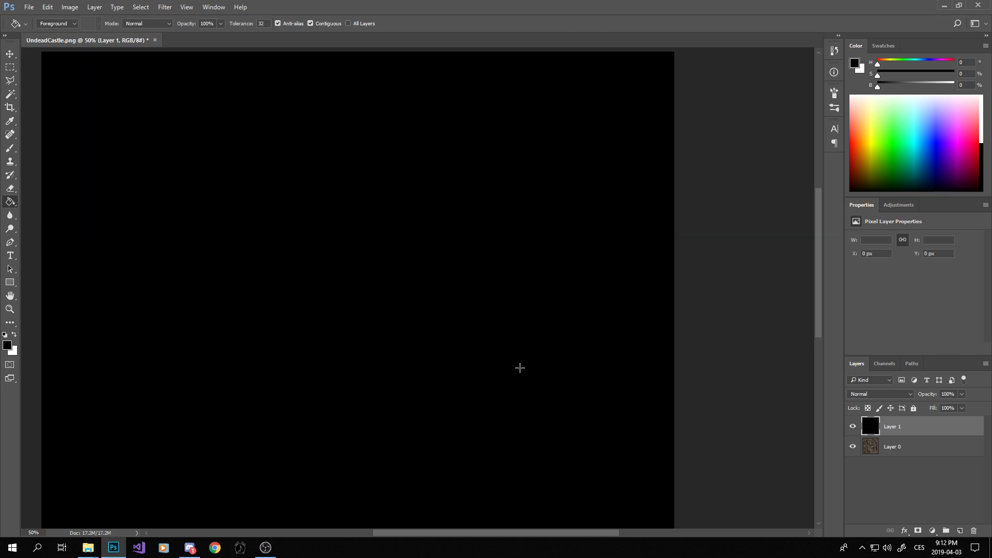
pyautogui.press('Delete')
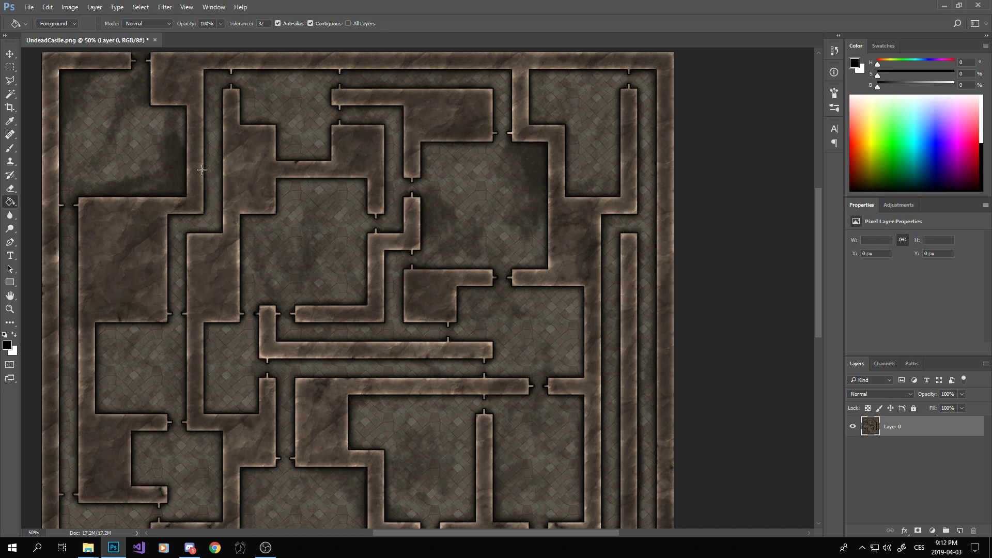
pyautogui.scroll(2, 247, 182)
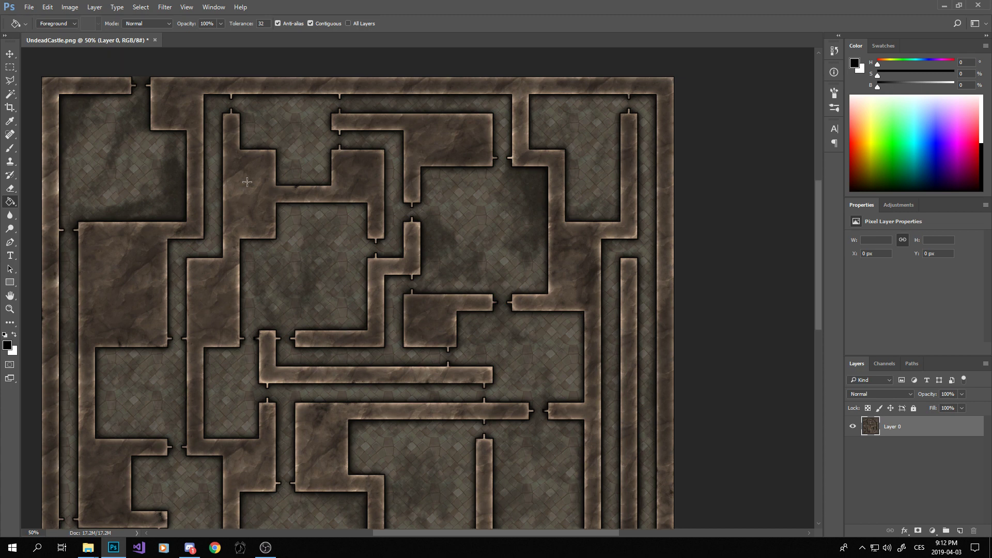
pyautogui.scroll(-3, 431, 225)
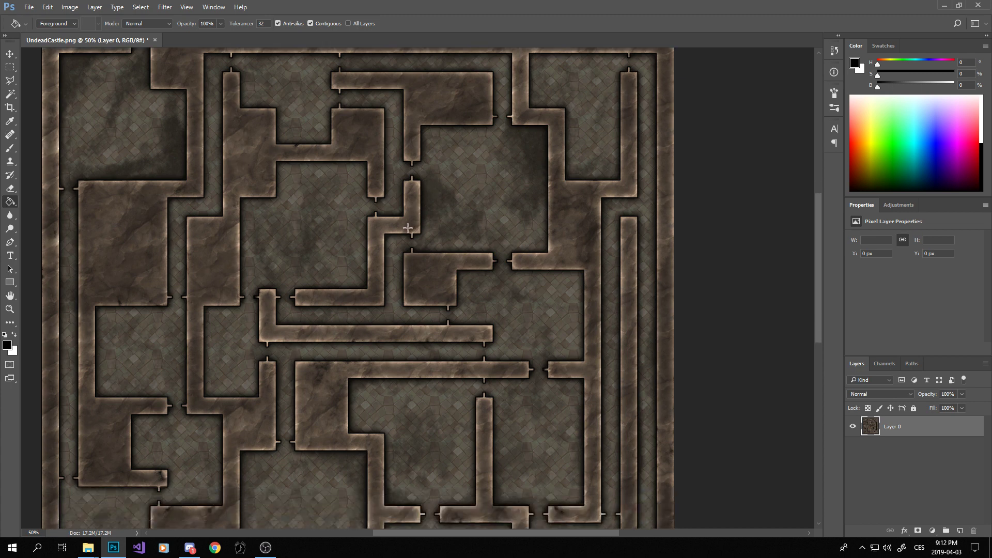